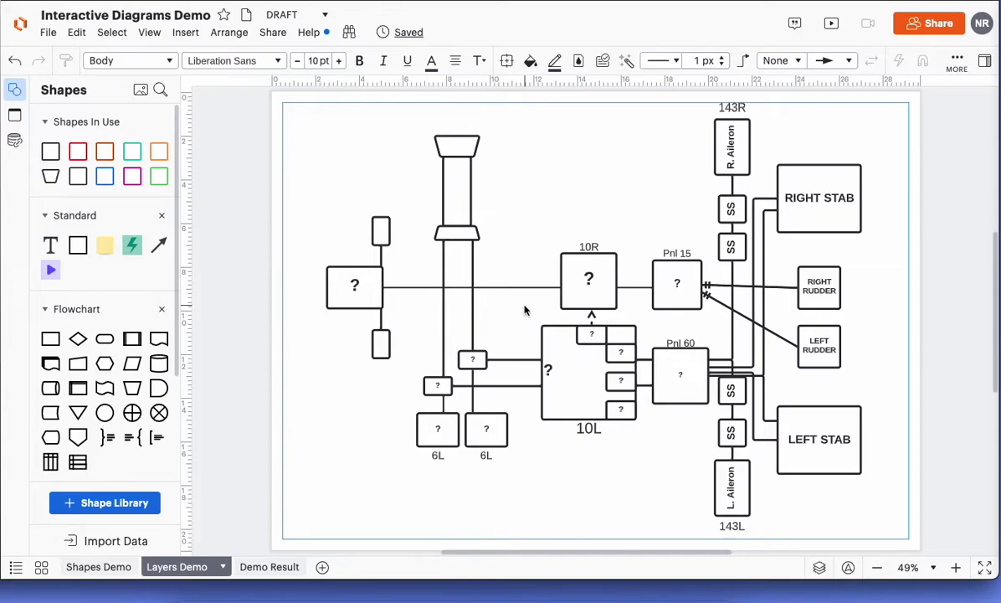
Look over the lines, blocks and labels of the base control-system diagram on the Layers Demo page
scroll(541, 311, right, 2)
scroll(572, 368, up, 2)
scroll(572, 369, right, 2)
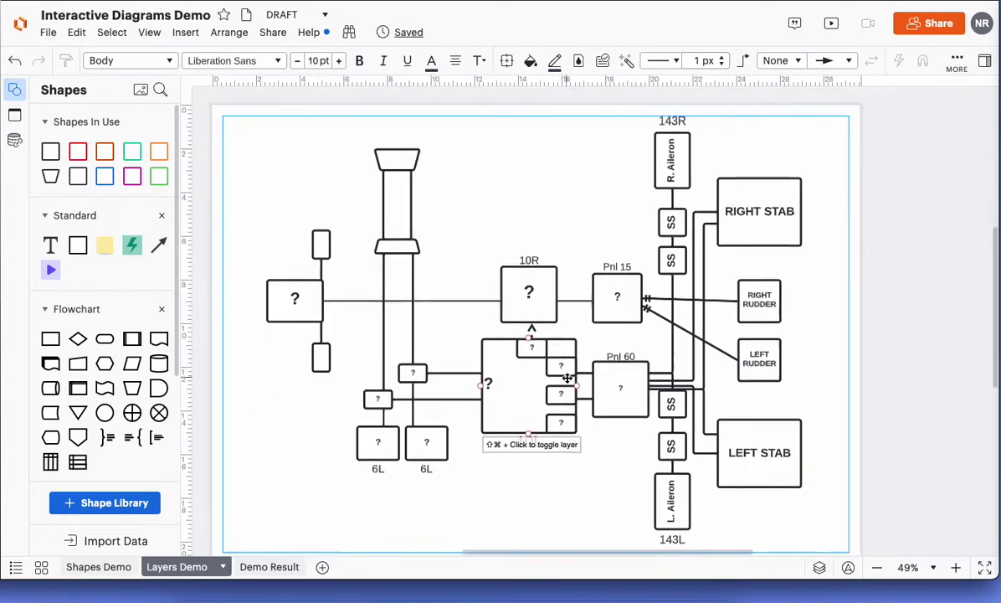
click(383, 194)
click(415, 244)
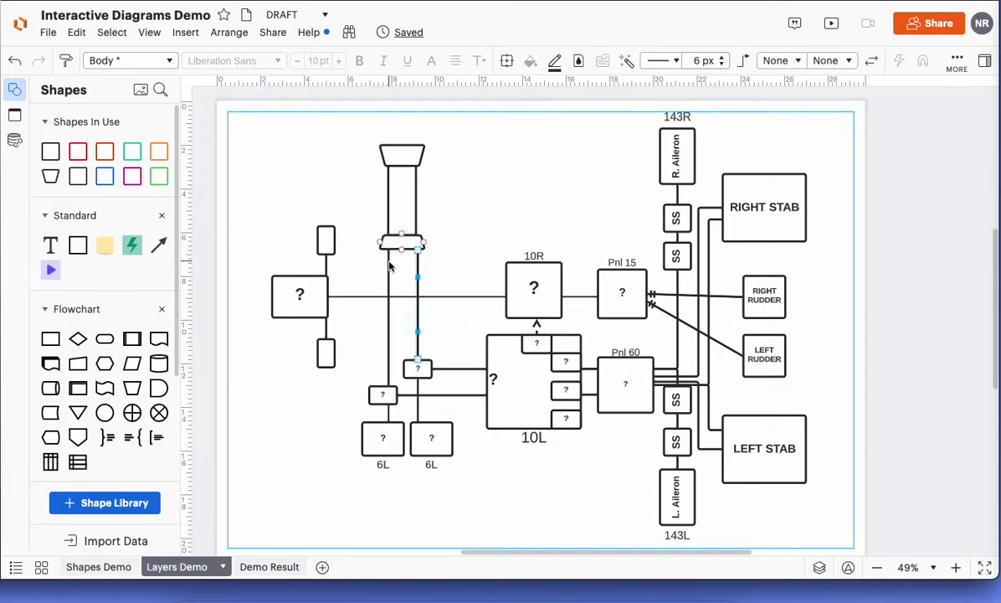
click(400, 242)
click(530, 291)
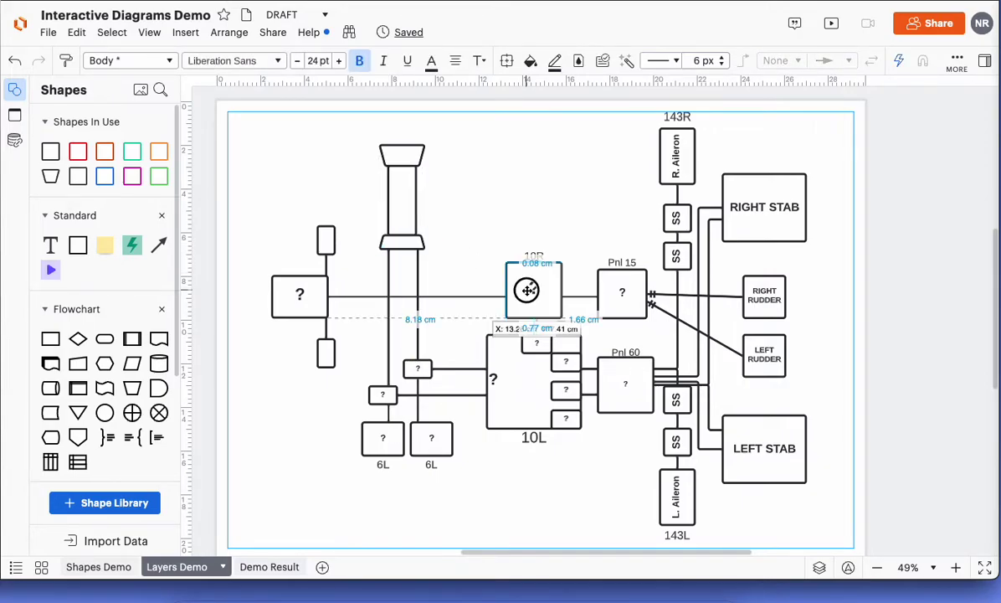
click(540, 255)
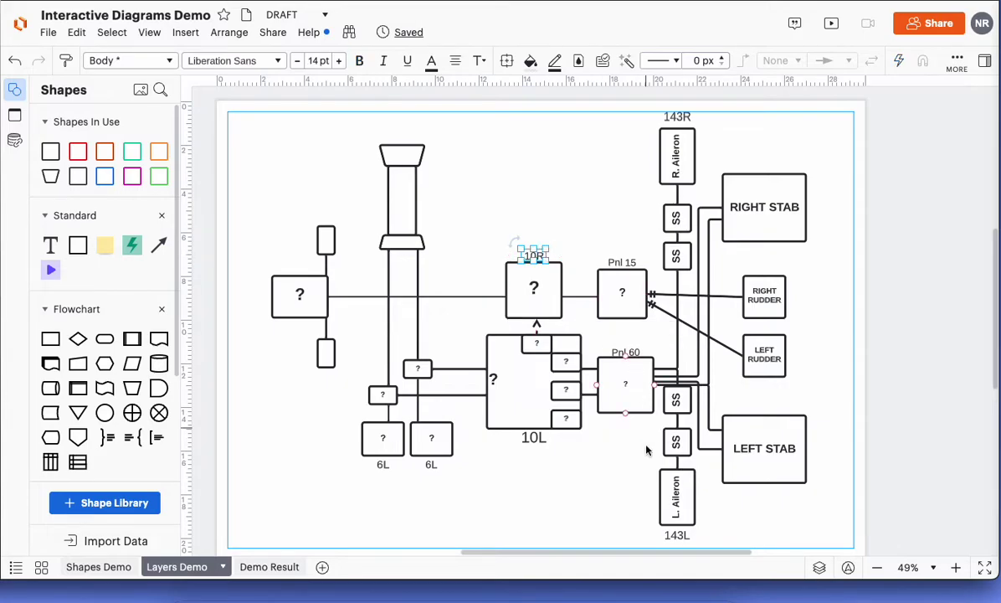
click(566, 440)
Open the layer list of the Layers Demo page and look through its colour-named layers
click(821, 570)
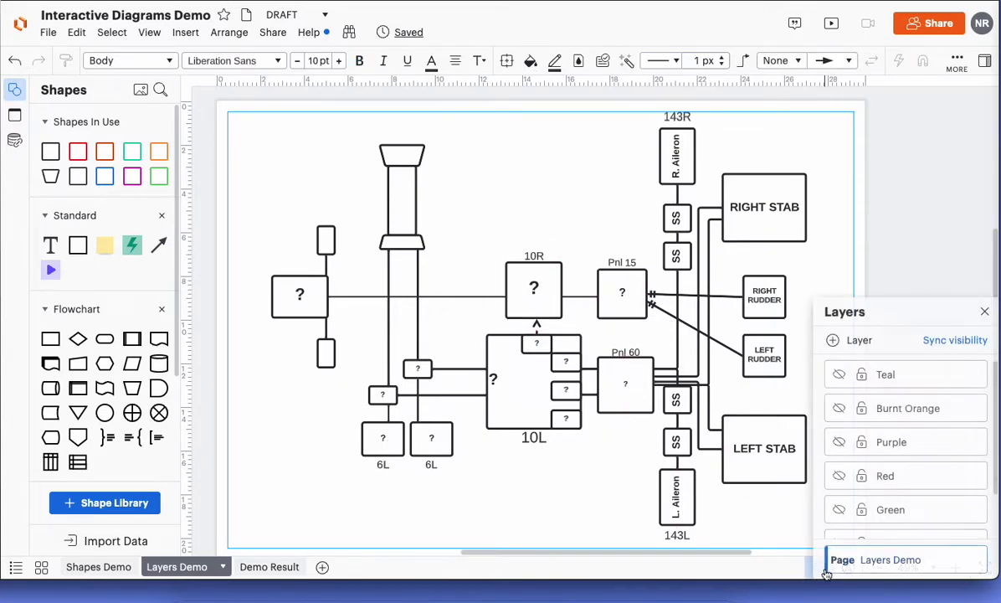
scroll(892, 525, down, 1)
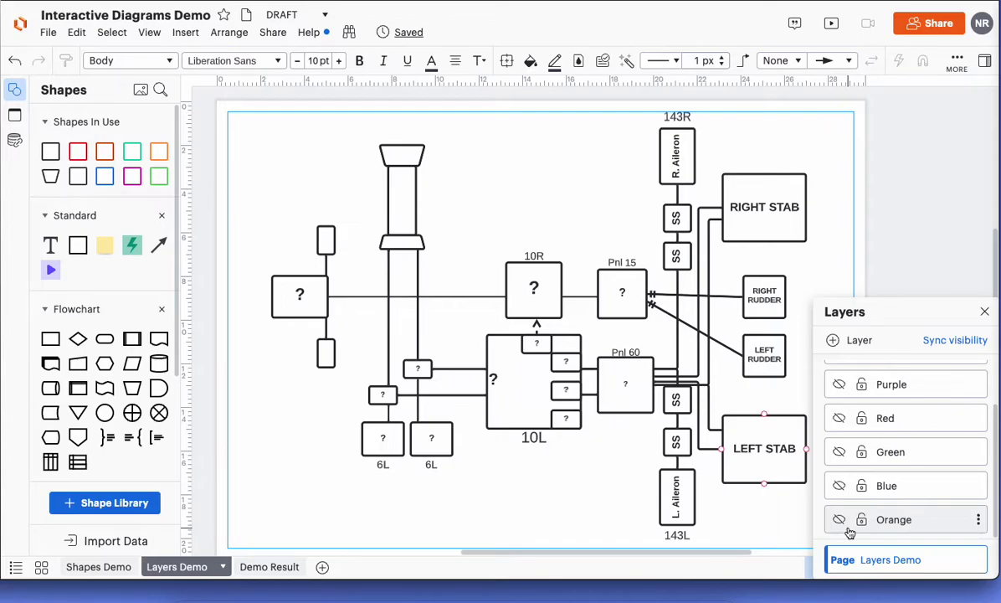
scroll(854, 497, up, 2)
scroll(880, 484, down, 2)
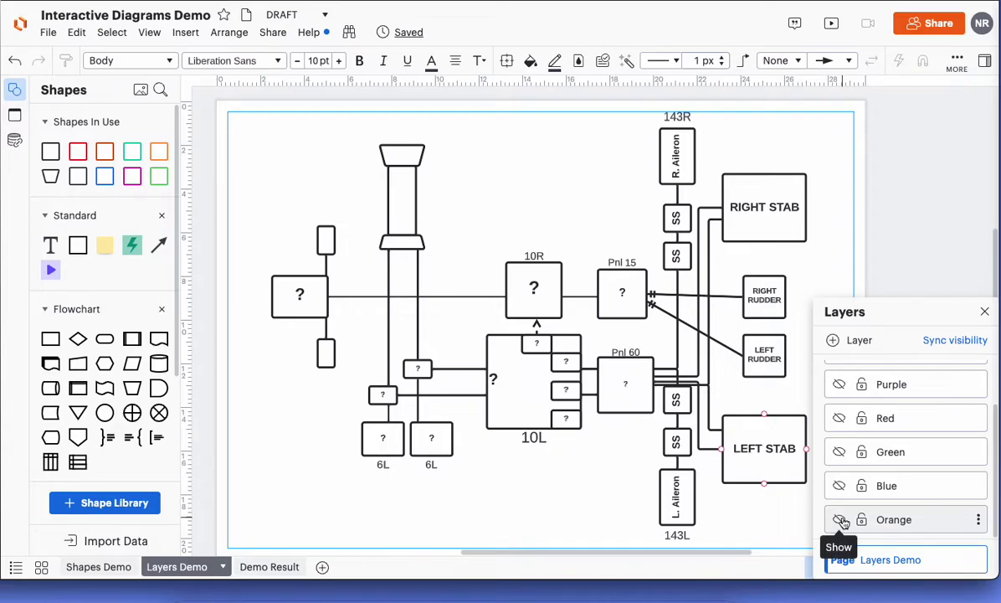
Show the Orange, Blue, Green, Red, Purple, Burnt Orange and Teal layers one after another
click(840, 520)
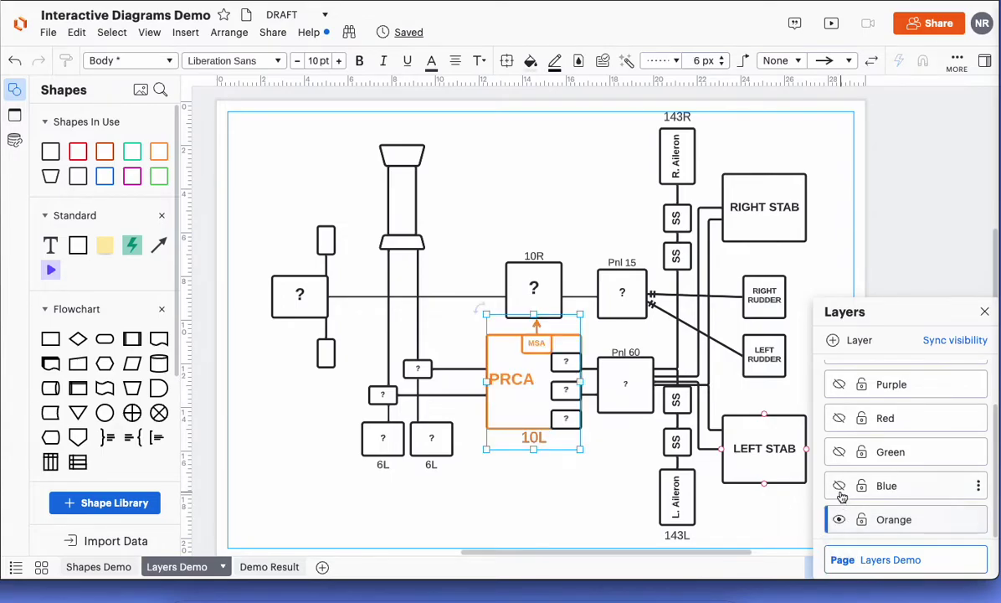
click(839, 485)
click(840, 452)
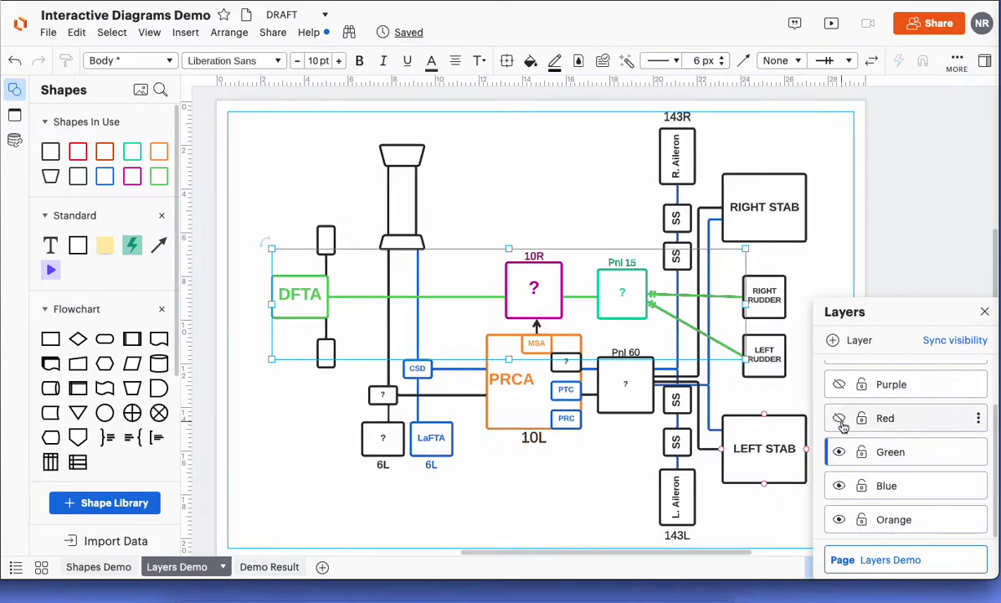
click(840, 418)
click(839, 385)
scroll(859, 431, up, 2)
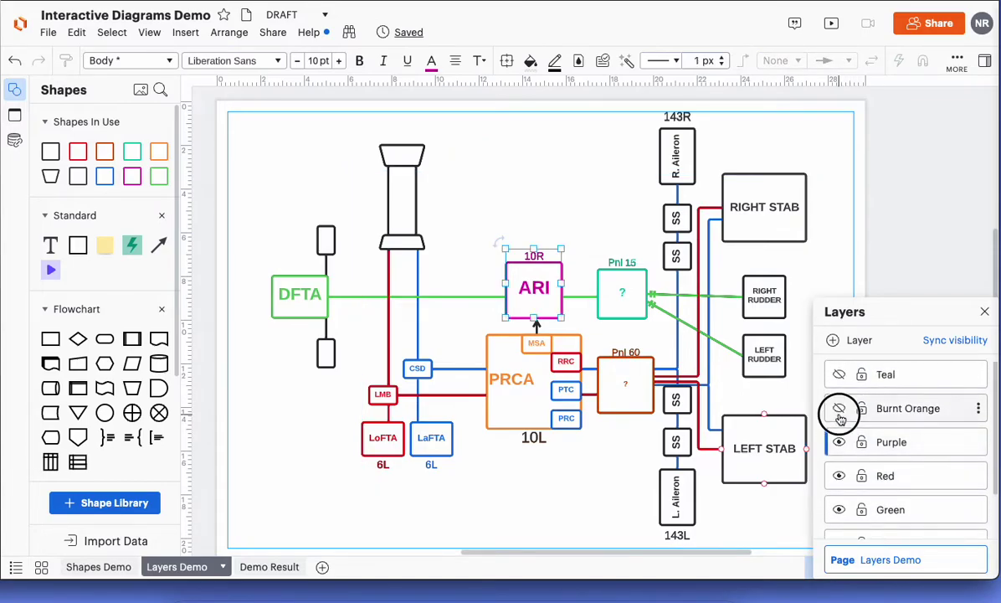
click(839, 409)
click(839, 374)
Hide all seven colour layers again, working from Teal down to Orange
click(839, 375)
click(839, 408)
click(839, 442)
click(839, 476)
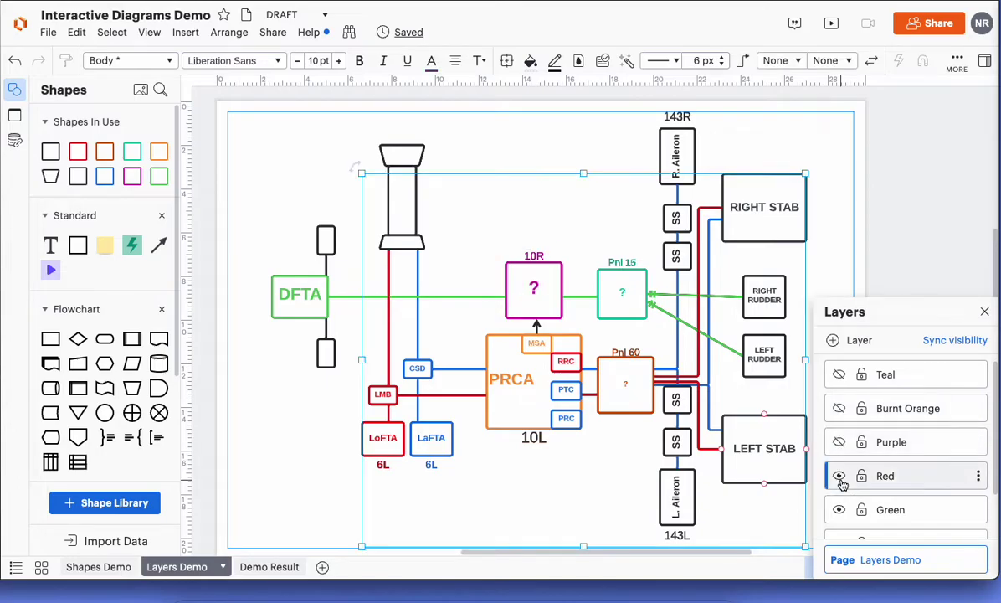
click(839, 510)
scroll(845, 528, down, 1)
click(839, 486)
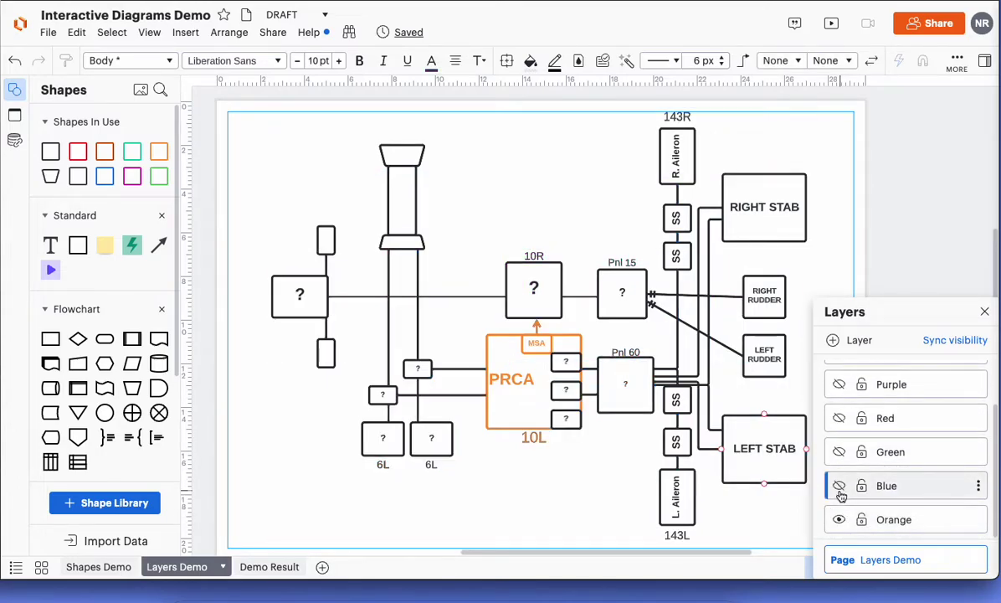
click(839, 519)
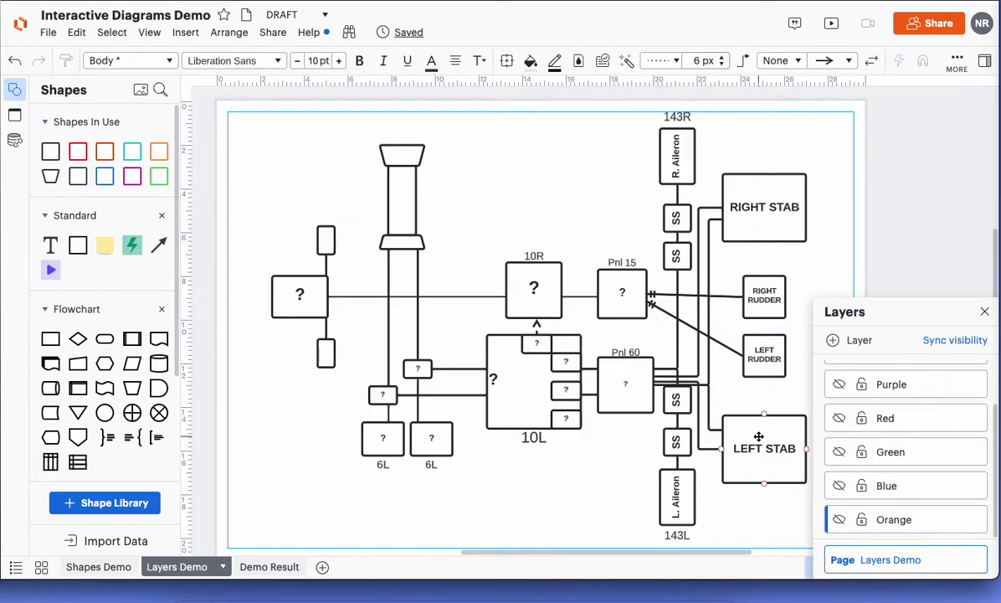
Add a new layer named Information and make the base Layers Demo page the active level again
click(845, 340)
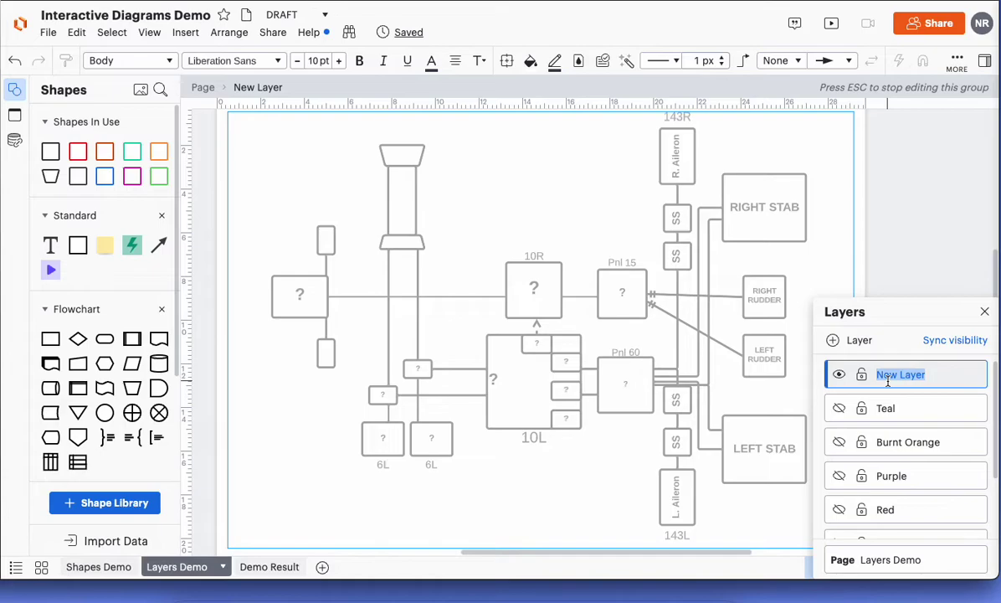
key(BackSpace)
key(Return)
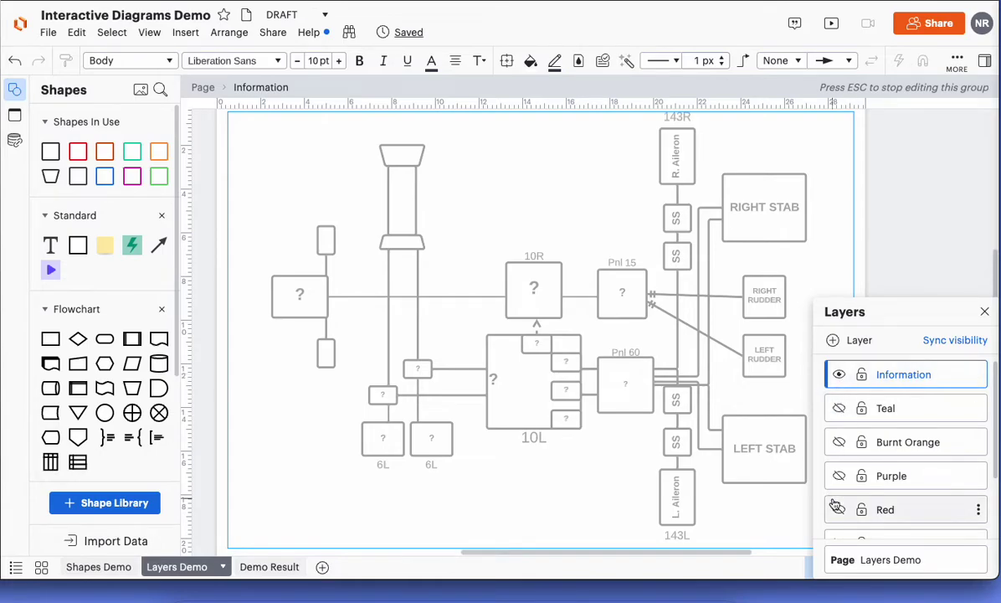
scroll(889, 407, down, 3)
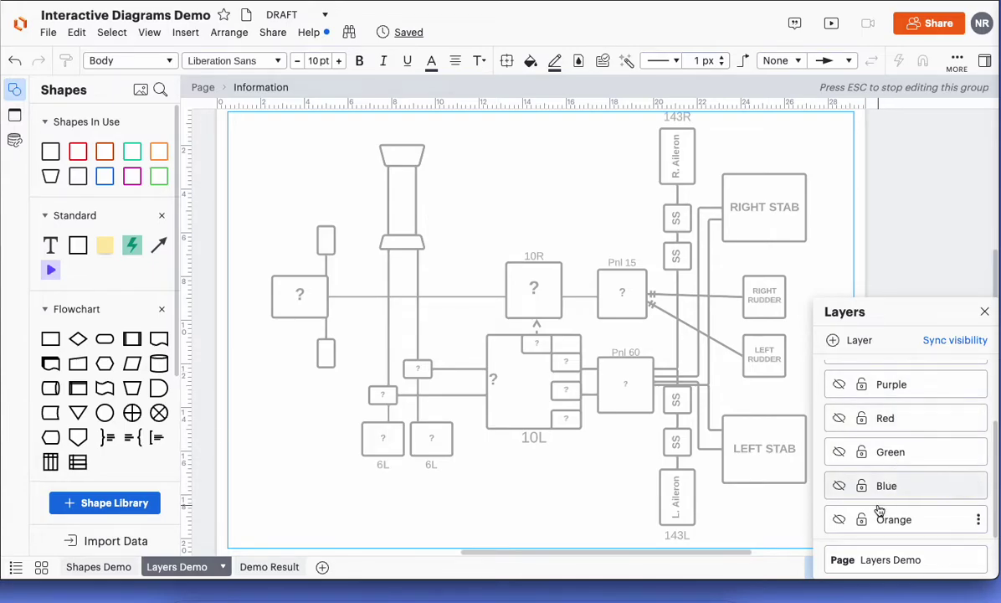
click(877, 564)
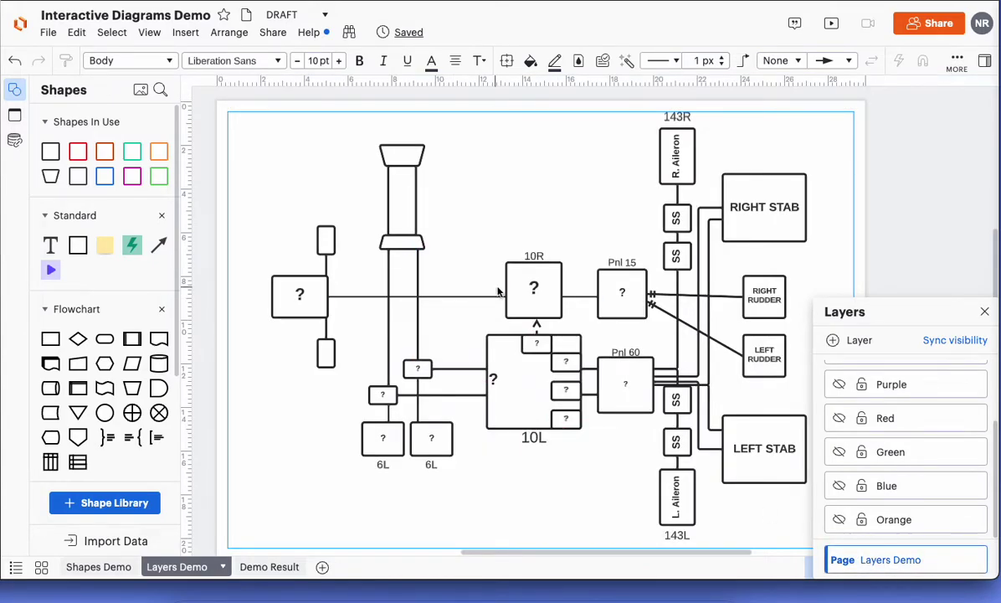
click(294, 291)
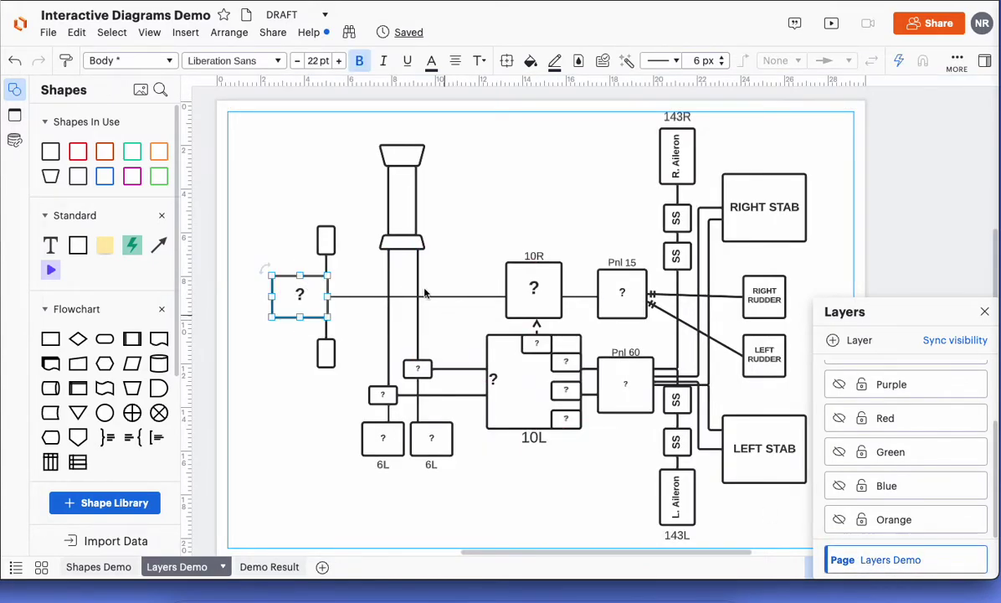
shift+click(388, 267)
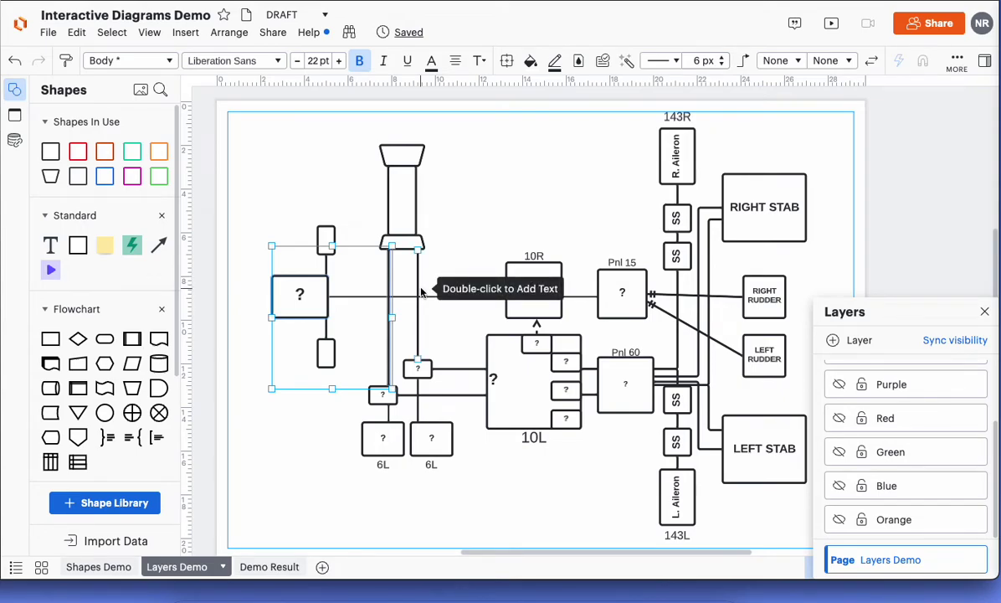
click(515, 195)
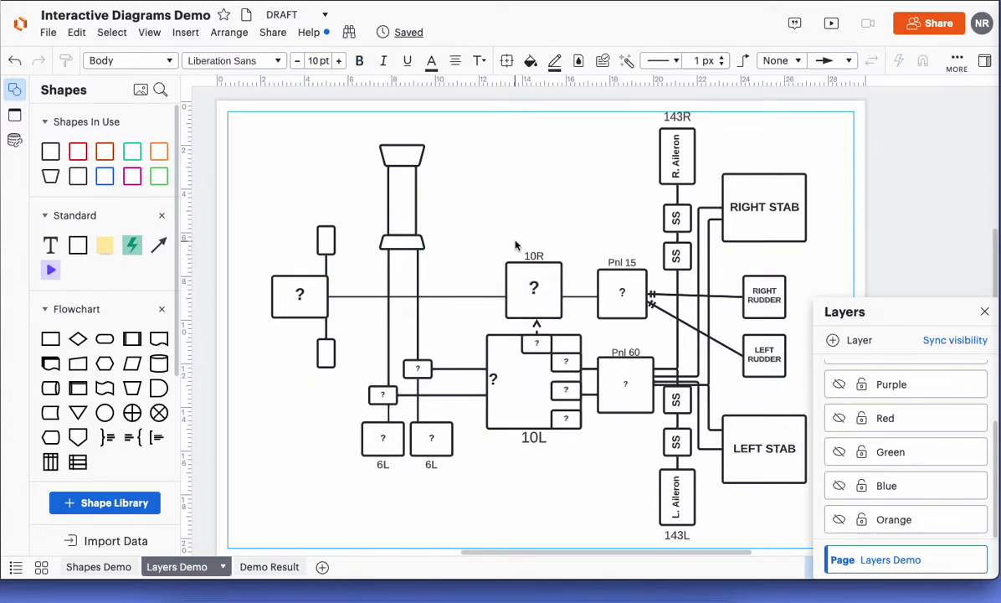
click(752, 223)
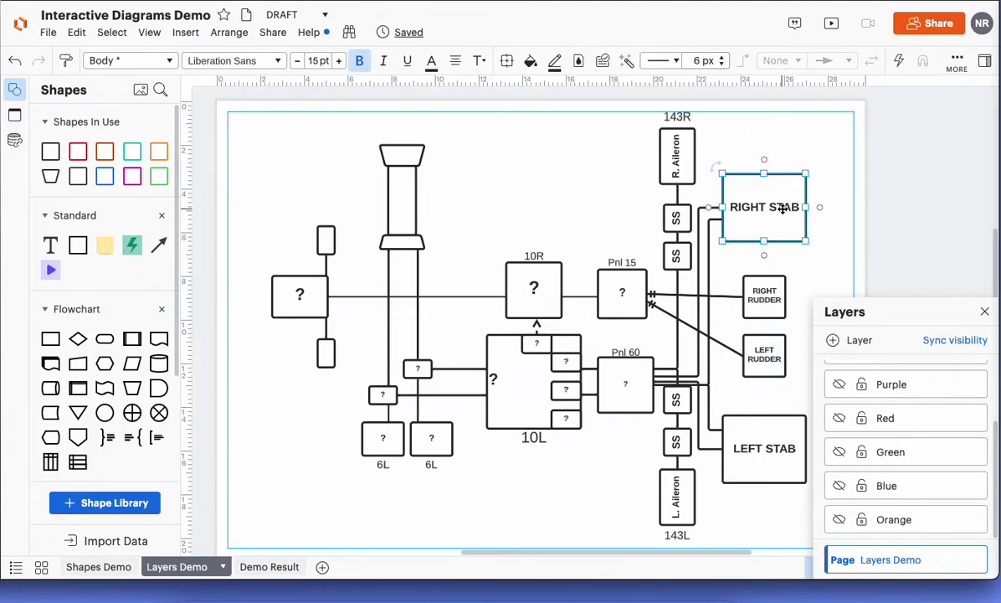
shift+click(686, 159)
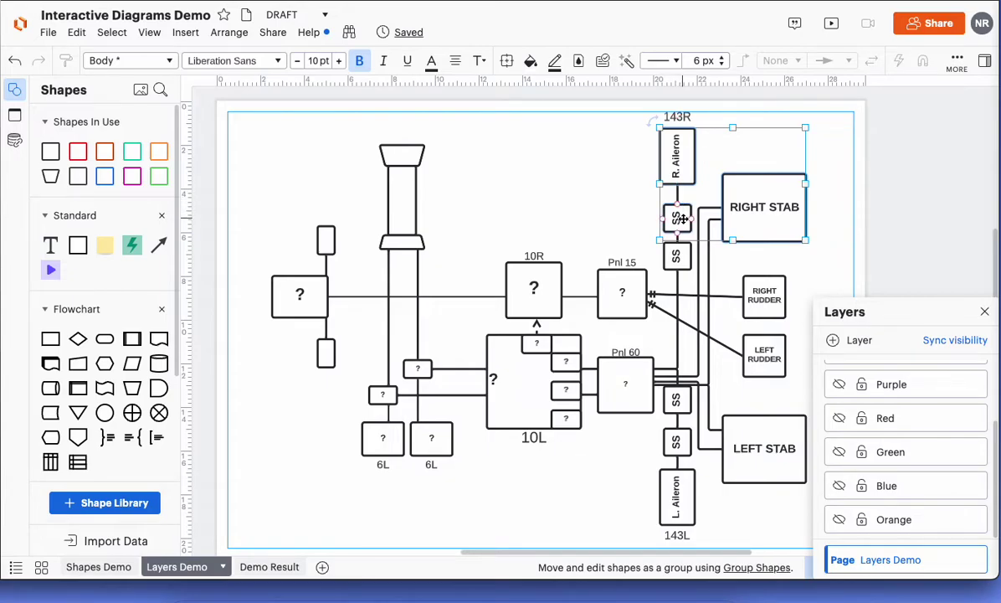
click(837, 195)
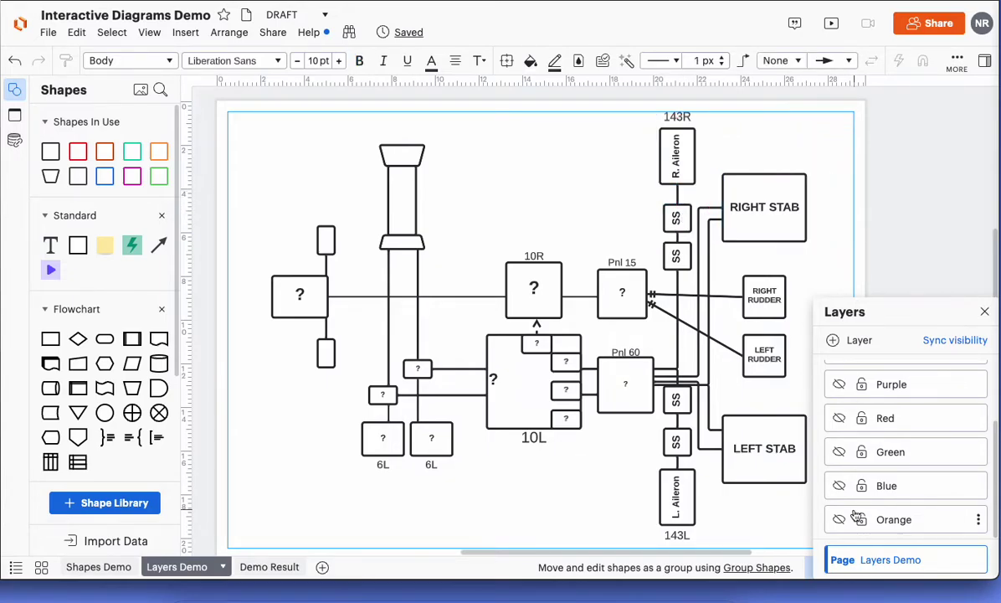
Copy the RIGHT STAB box from the base page into the Information layer, at the same position as the original
click(771, 227)
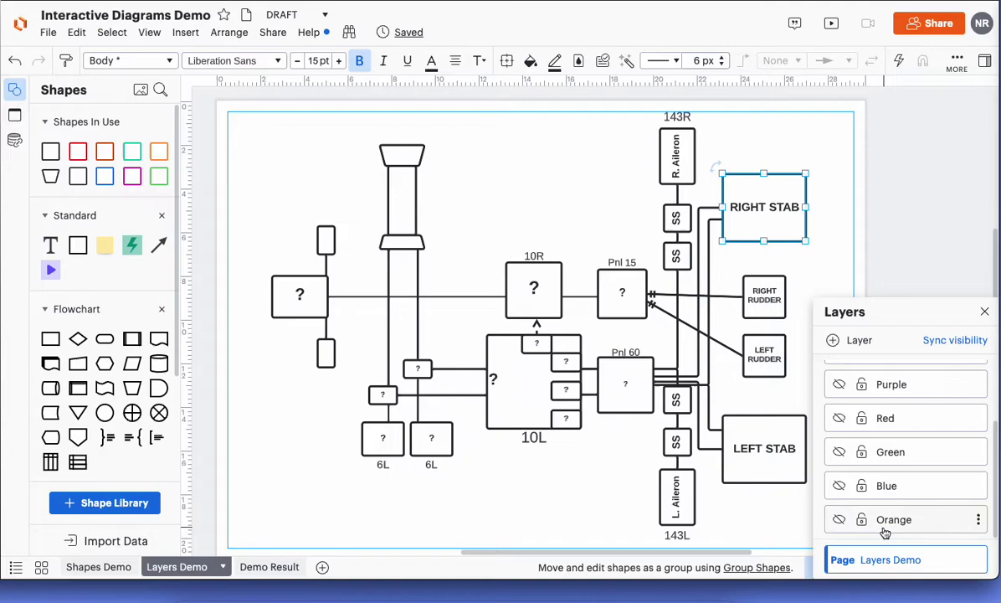
scroll(895, 435, up, 3)
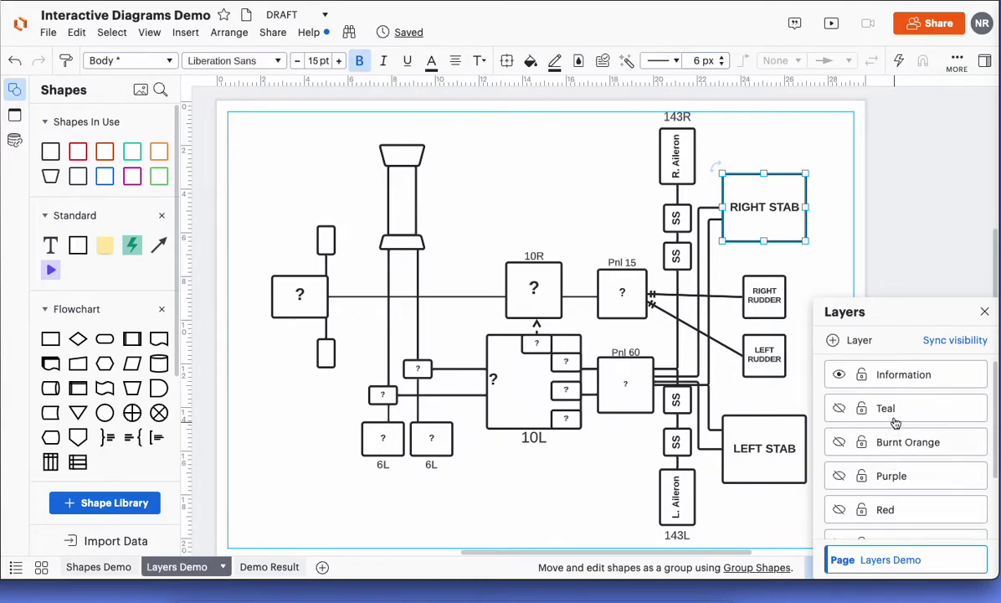
click(894, 376)
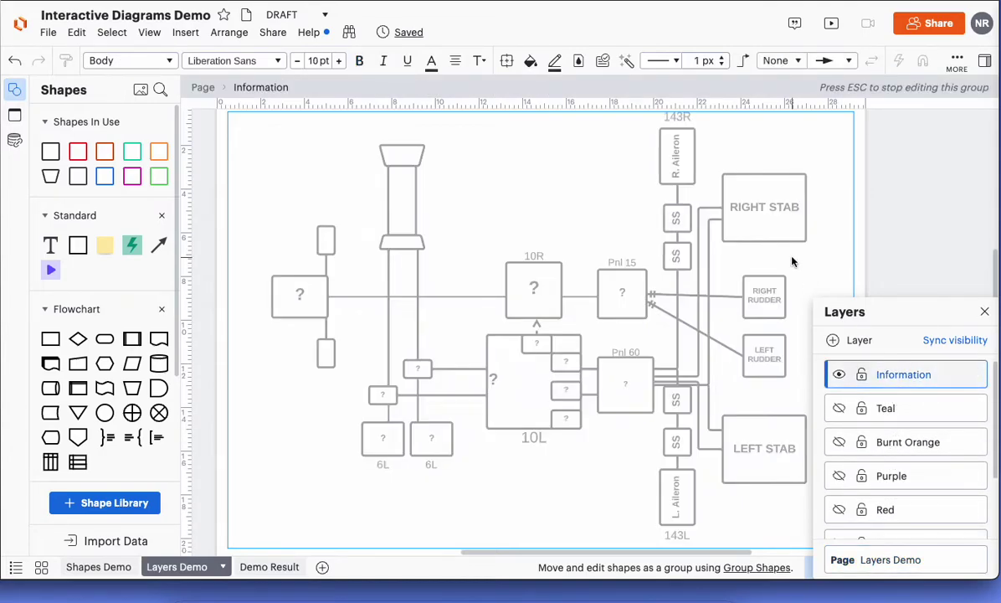
drag(736, 239, 762, 218)
Fill the RIGHT STAB box in the Information layer with solid light blue
scroll(763, 219, up, 5)
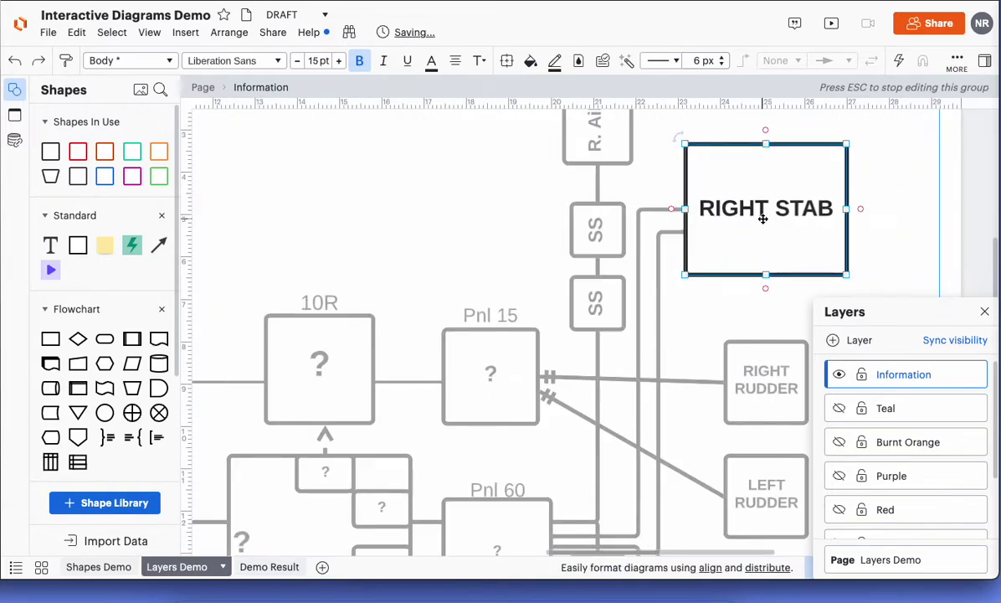
scroll(748, 233, up, 3)
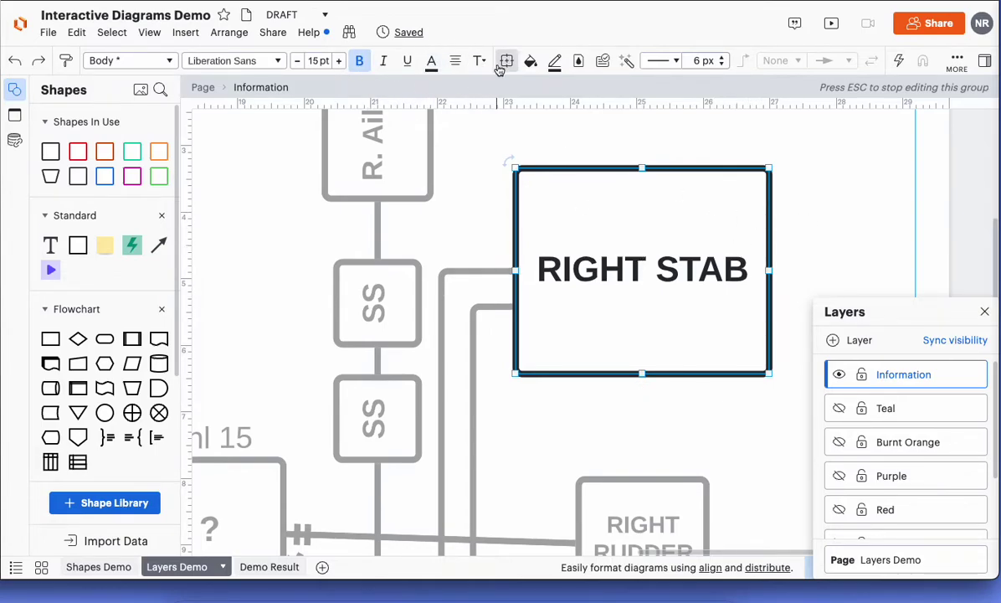
click(525, 62)
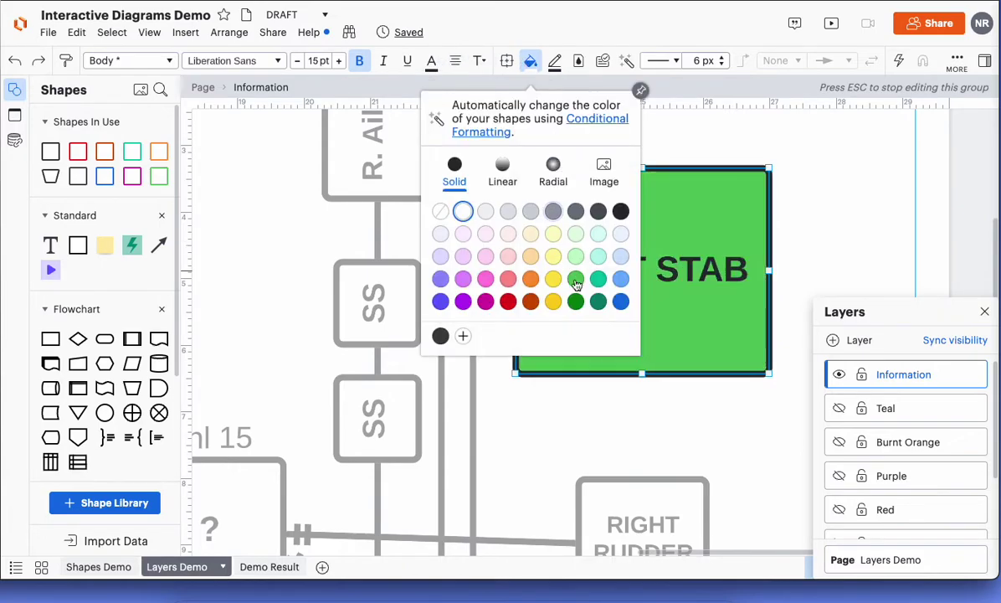
click(623, 283)
Add a flowchart Process rectangle above the 10R box in the Information layer and clear its placeholder text
scroll(623, 251, down, 6)
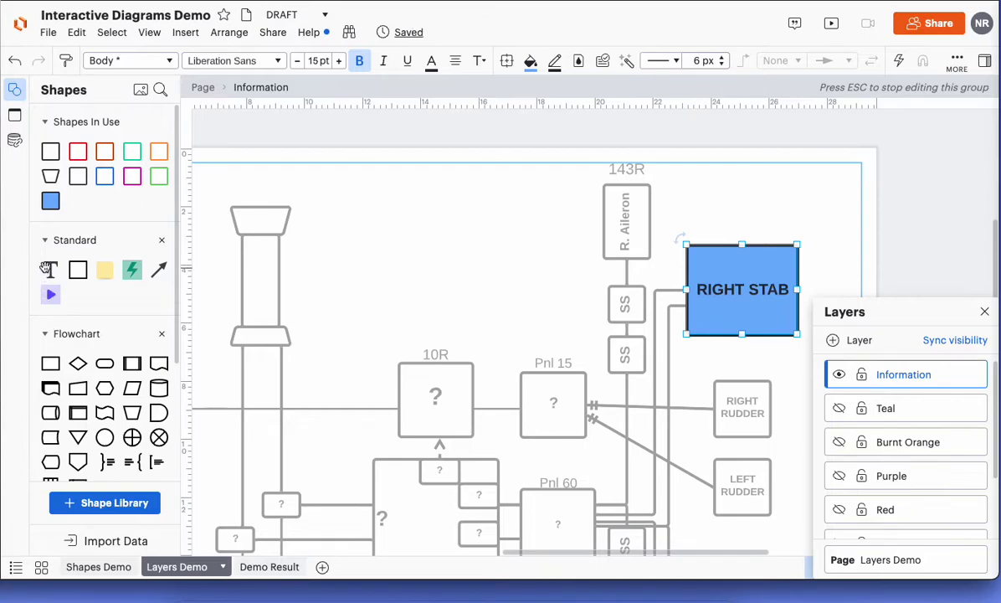
mouse_move(52, 369)
drag(52, 368, 424, 234)
double_click(425, 237)
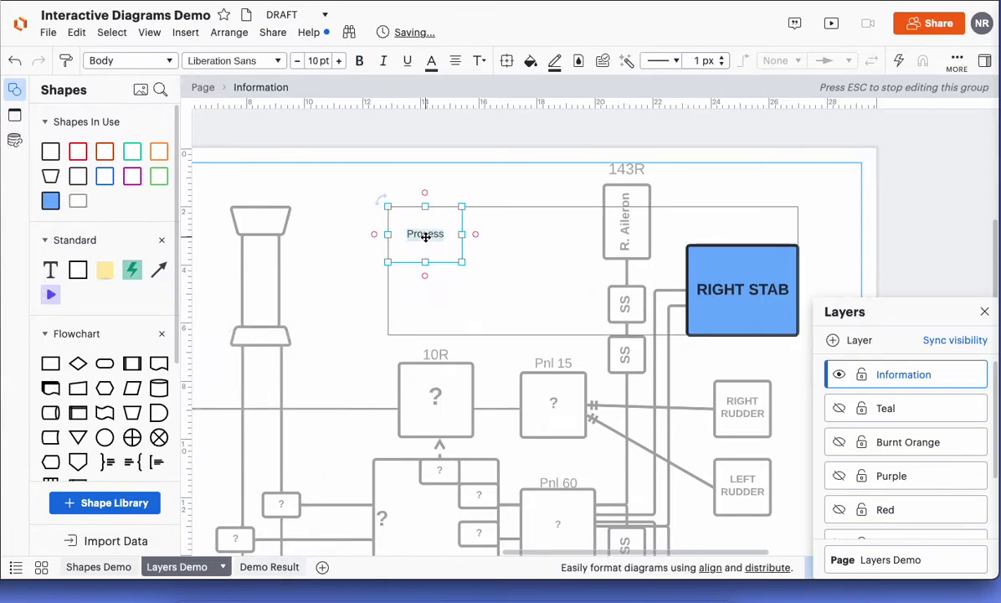
key(BackSpace)
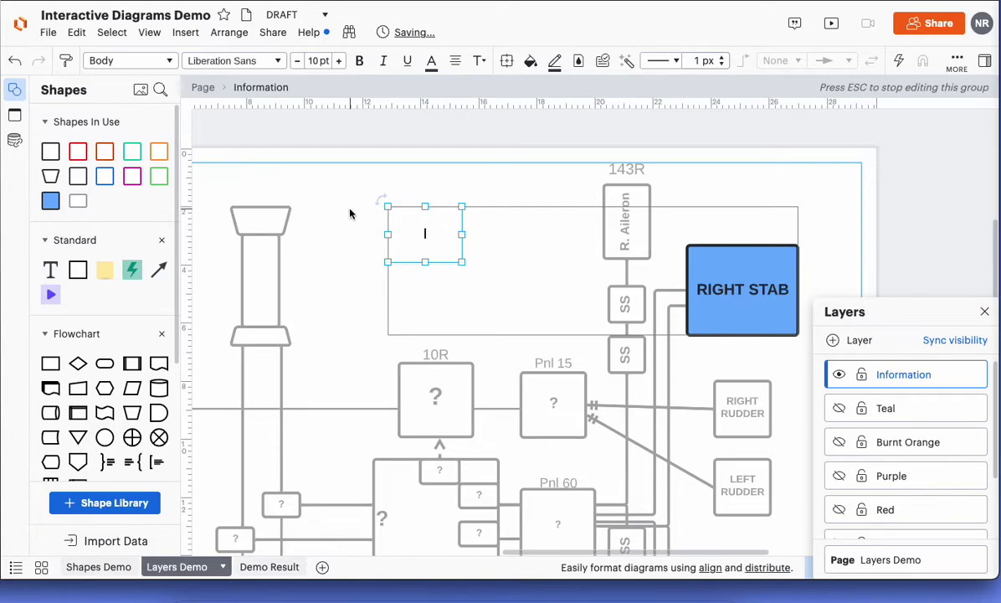
click(355, 217)
Place a text block below the blank rectangle and enlarge the rectangle until it reaches the near edge of the RIGHT STAB box
mouse_move(52, 271)
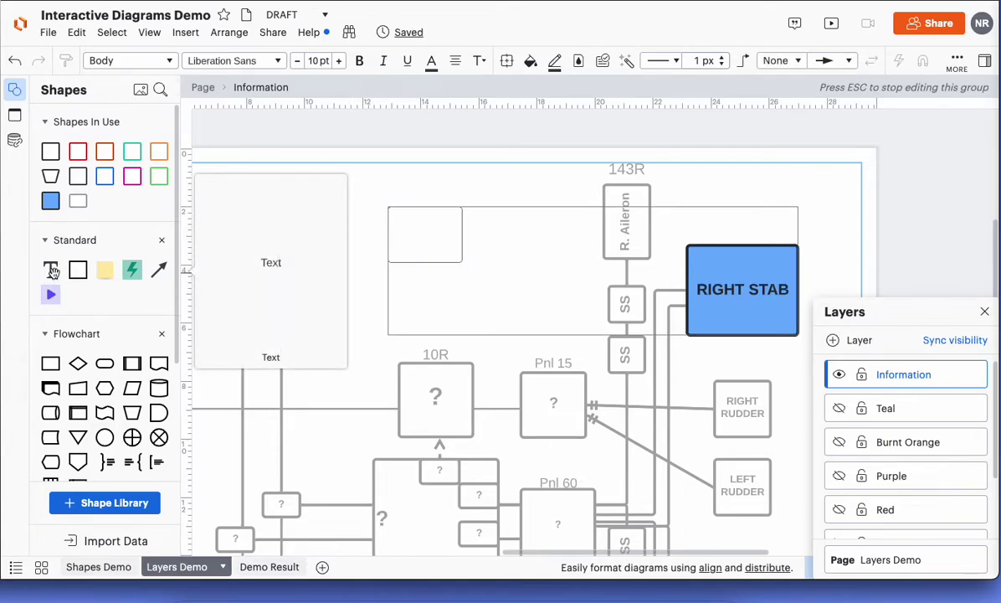
drag(52, 271, 396, 308)
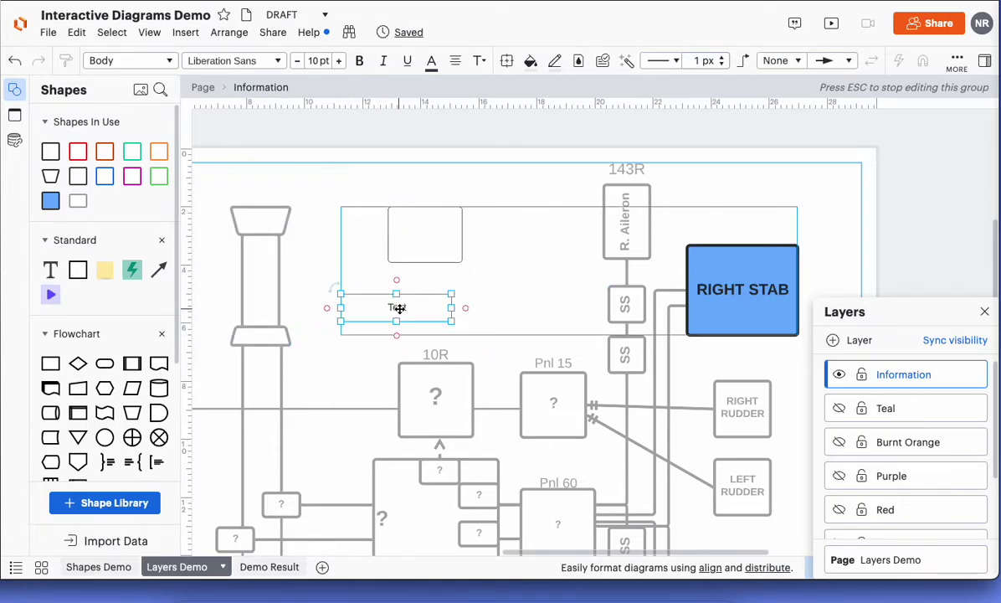
click(419, 242)
drag(582, 421, 687, 430)
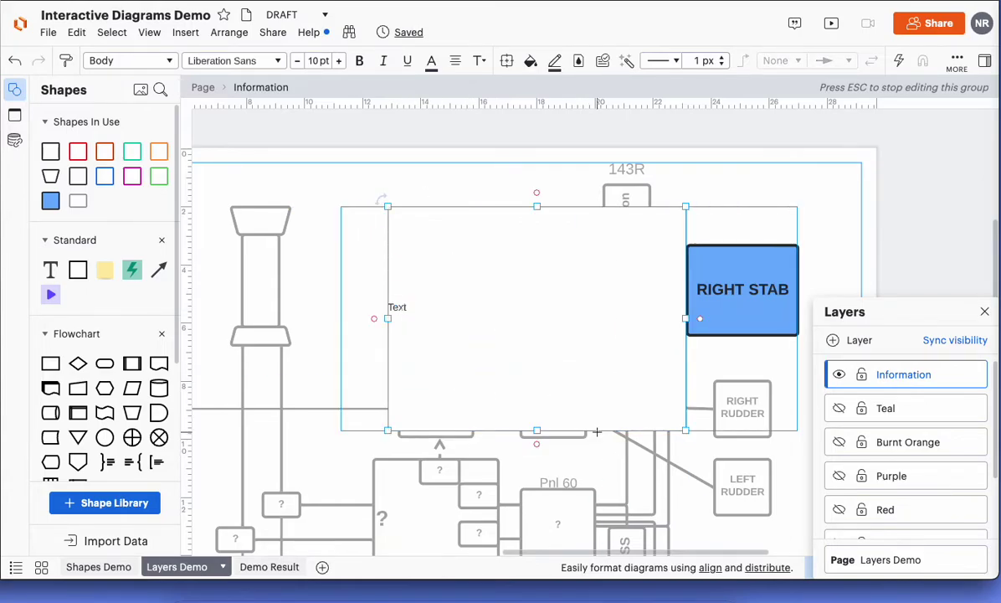
Send the blank rectangle to the back, set it against the near edge of the RIGHT STAB box, and enlarge it
drag(556, 313, 465, 286)
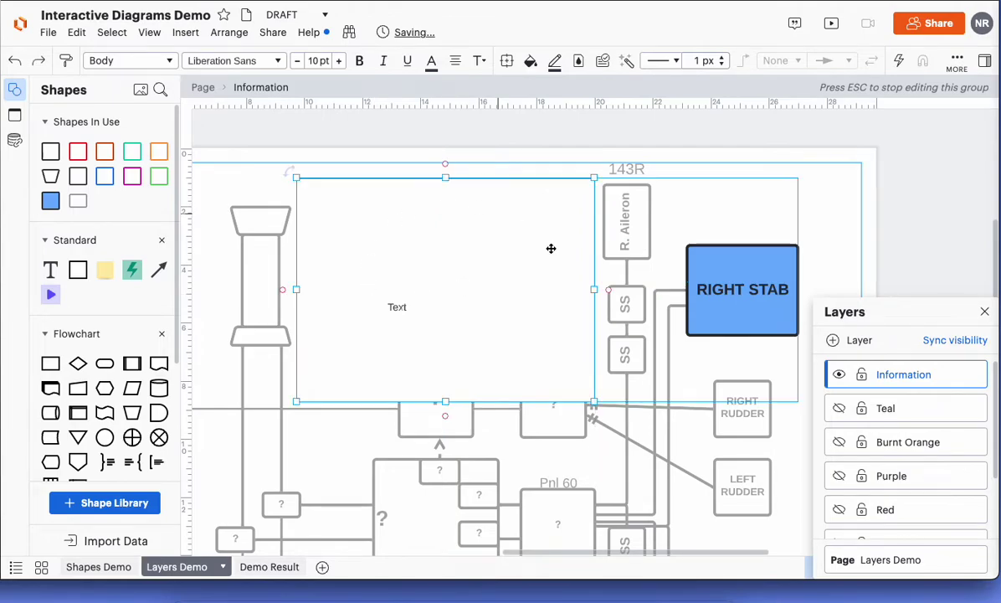
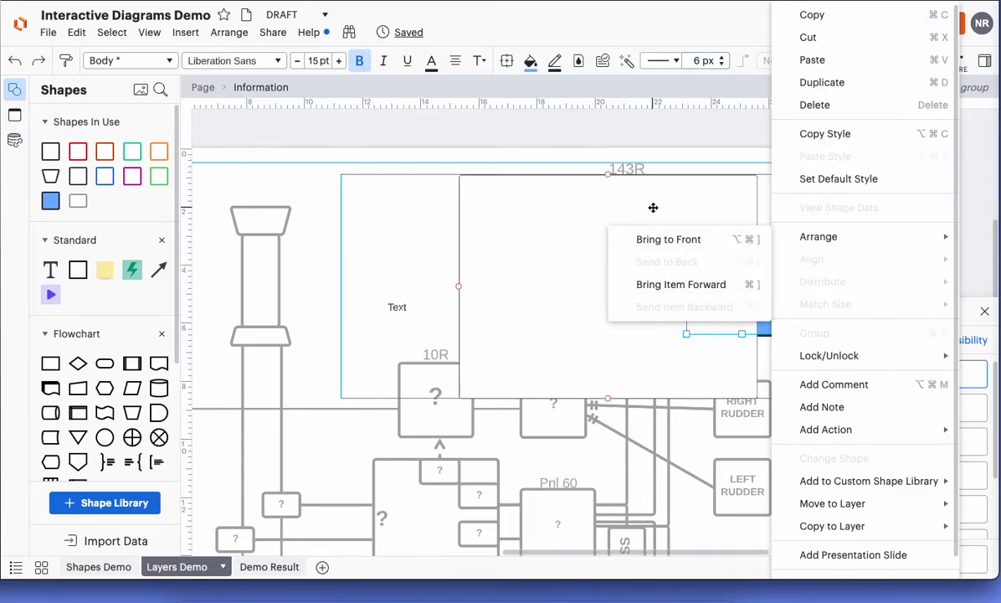
click(593, 215)
right_click(594, 216)
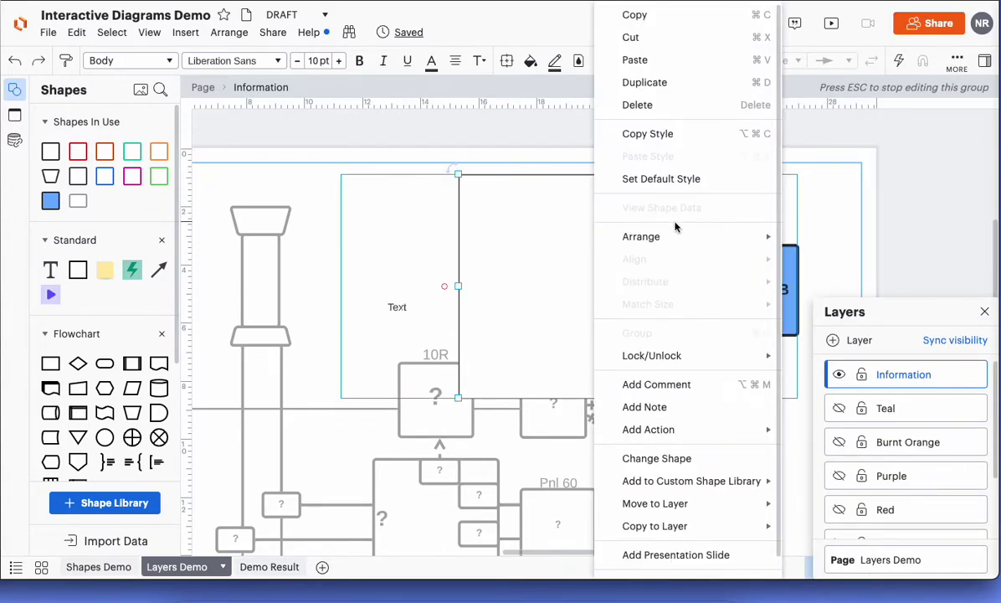
mouse_move(677, 234)
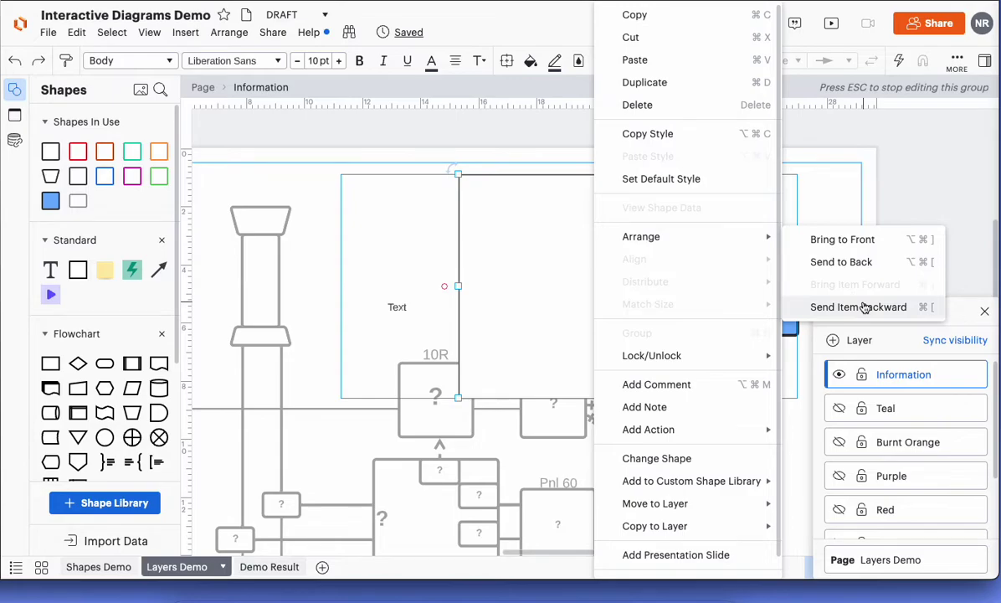
click(867, 263)
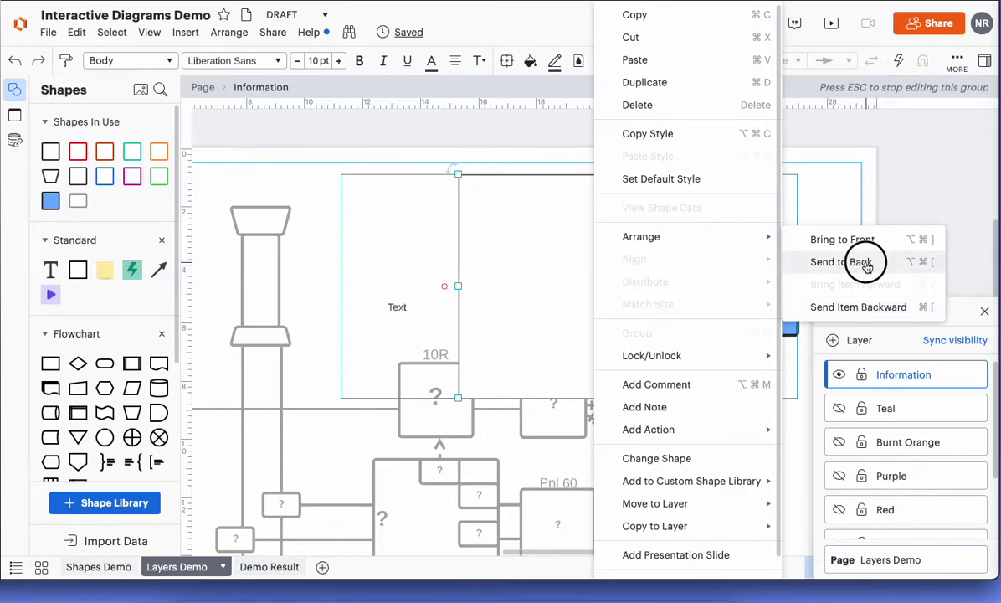
drag(616, 227, 544, 281)
drag(387, 229, 314, 163)
Centre the text block inside the blank rectangle and enlarge it, leaving margins on all sides
click(541, 304)
drag(541, 304, 570, 452)
drag(517, 307, 380, 308)
drag(629, 308, 758, 324)
scroll(697, 307, right, 2)
scroll(698, 308, right, 2)
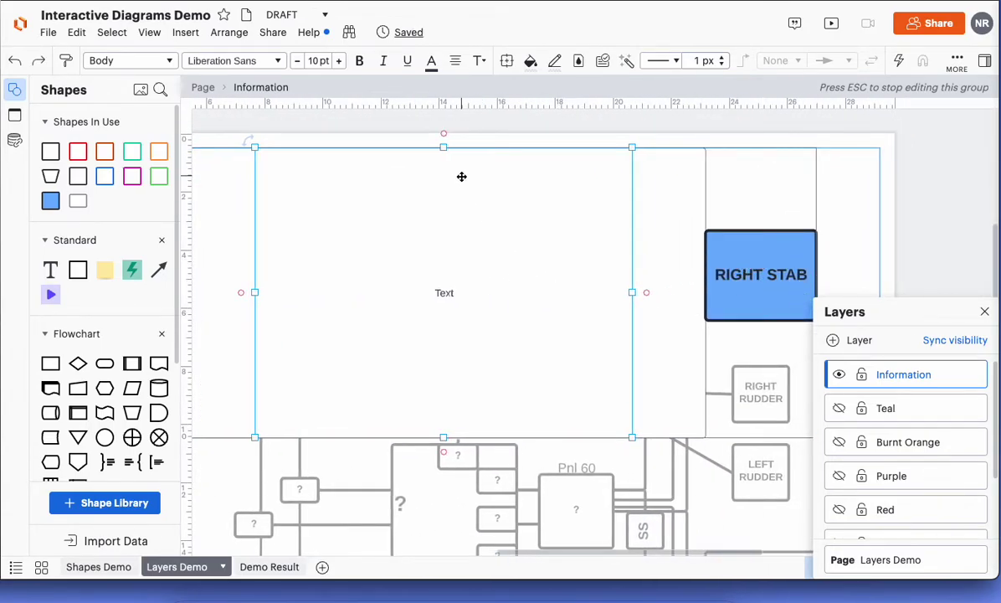
drag(444, 148, 444, 191)
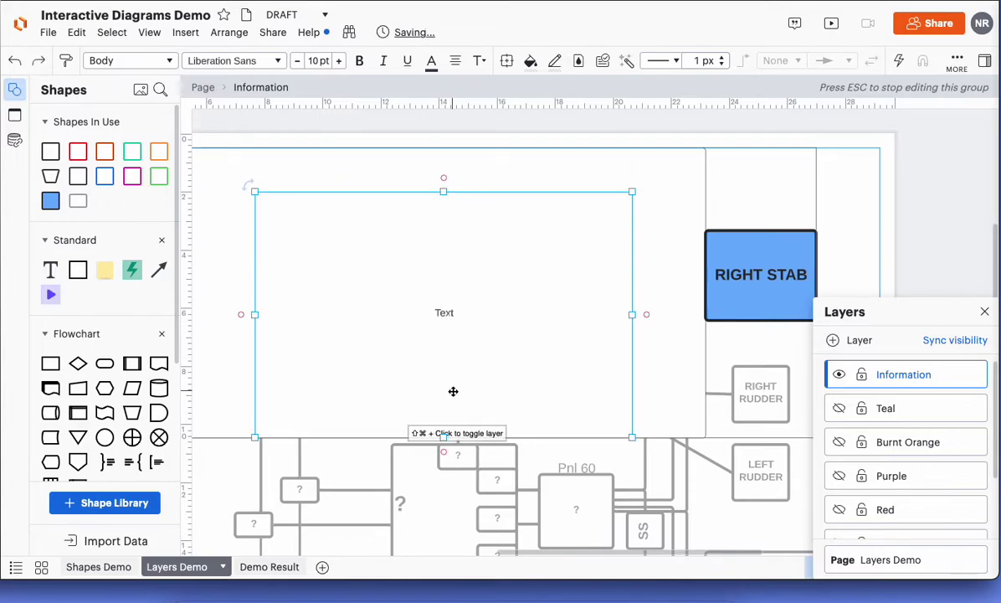
drag(443, 437, 445, 374)
Replace the text block's placeholder text with Lorem Ipsum filler
drag(441, 287, 440, 285)
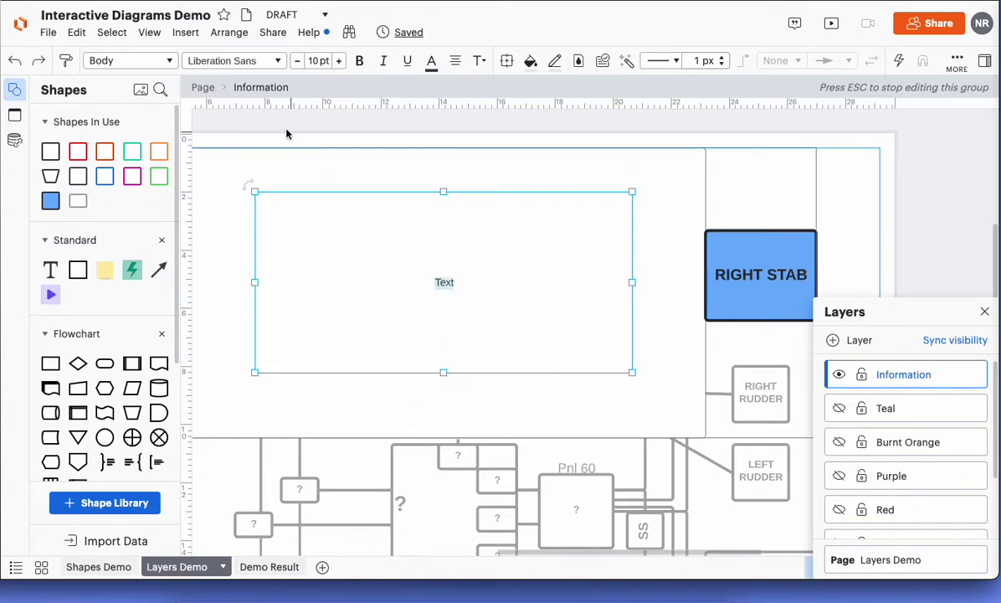
click(185, 31)
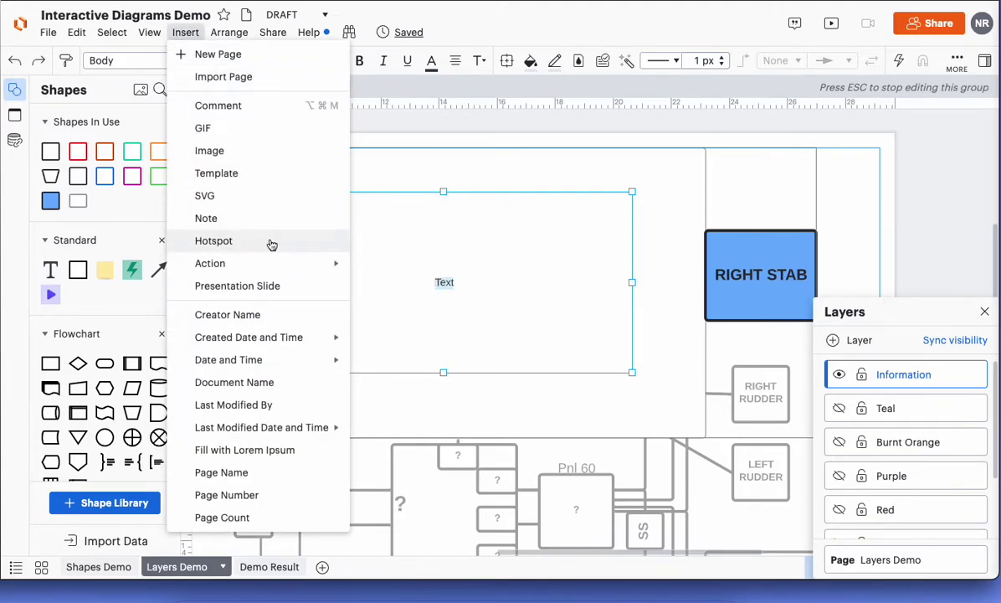
mouse_move(268, 263)
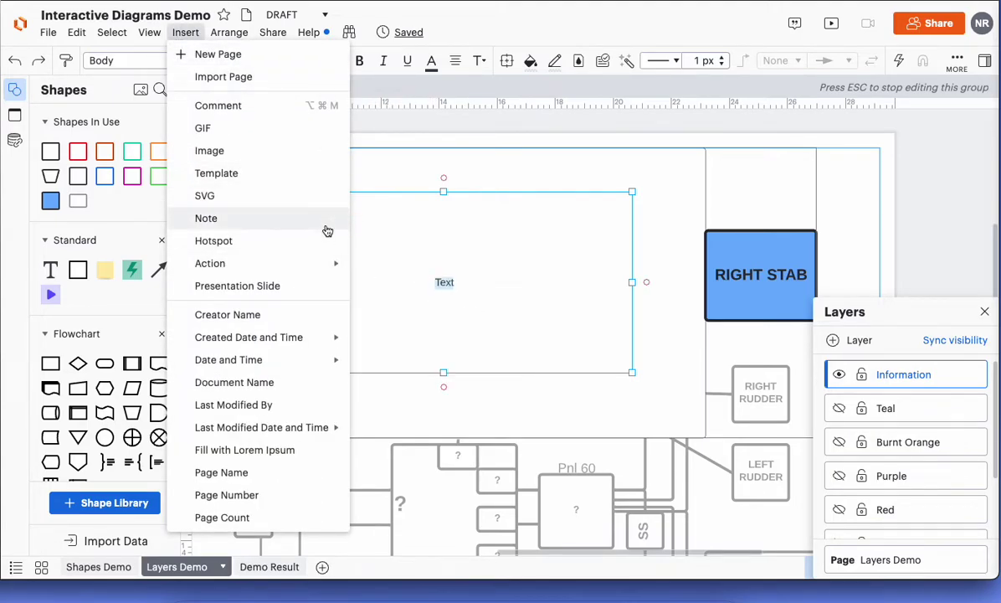
click(312, 452)
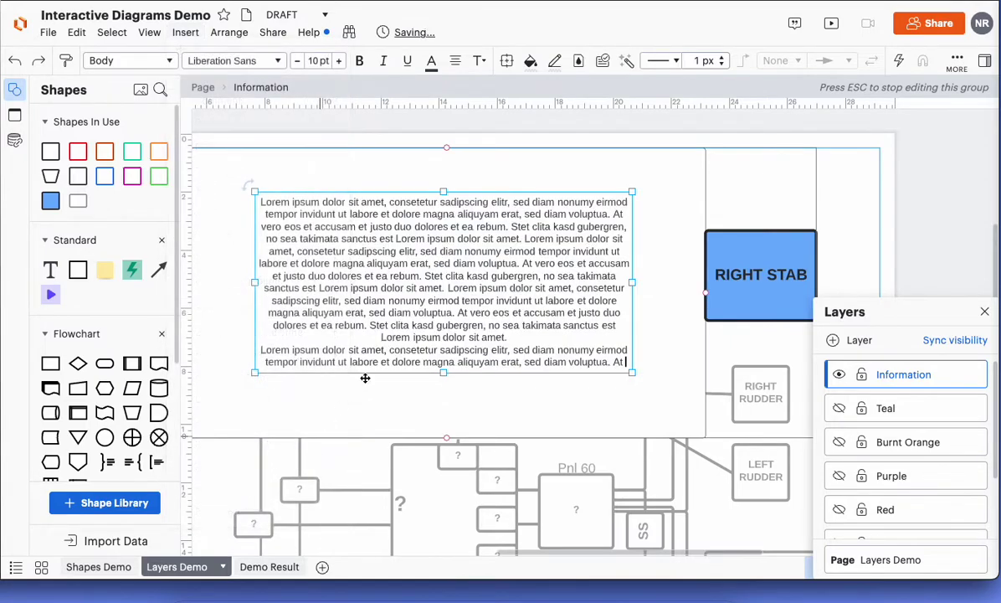
click(480, 179)
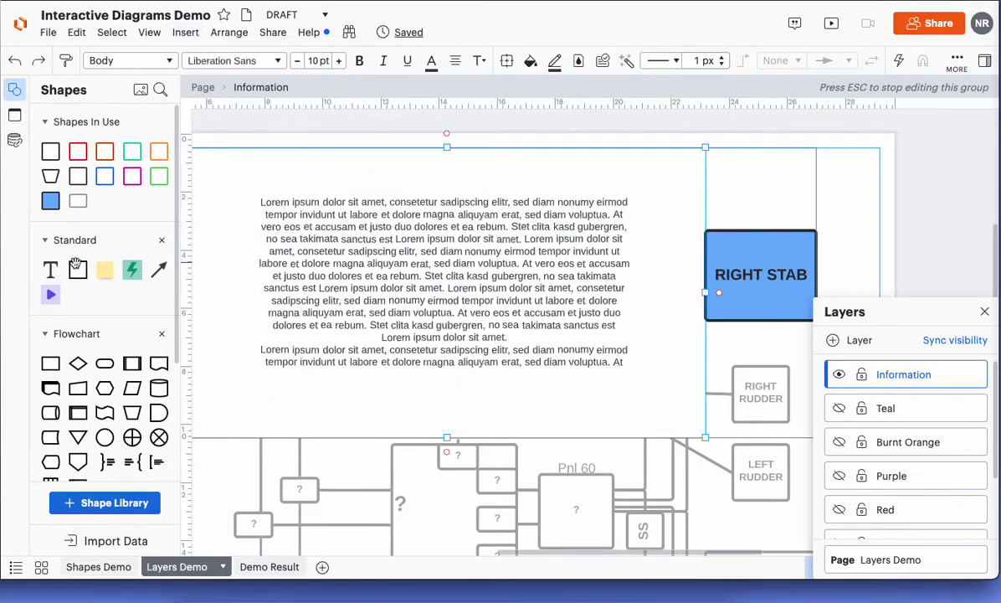
Add a heading text block above the filler paragraph reading "Information About Right Stab"
drag(50, 269, 437, 166)
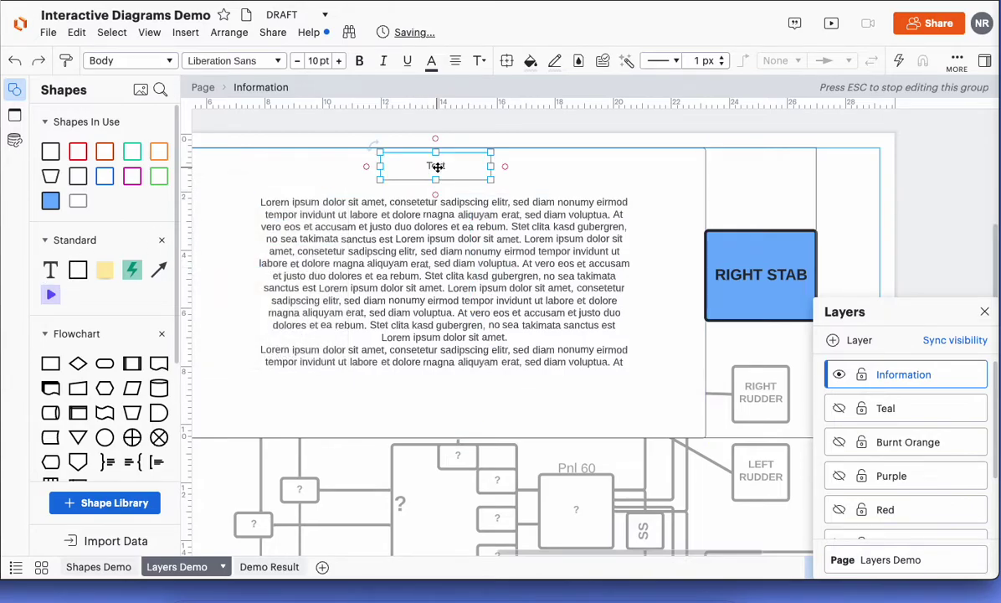
text(Information About Right Stab)
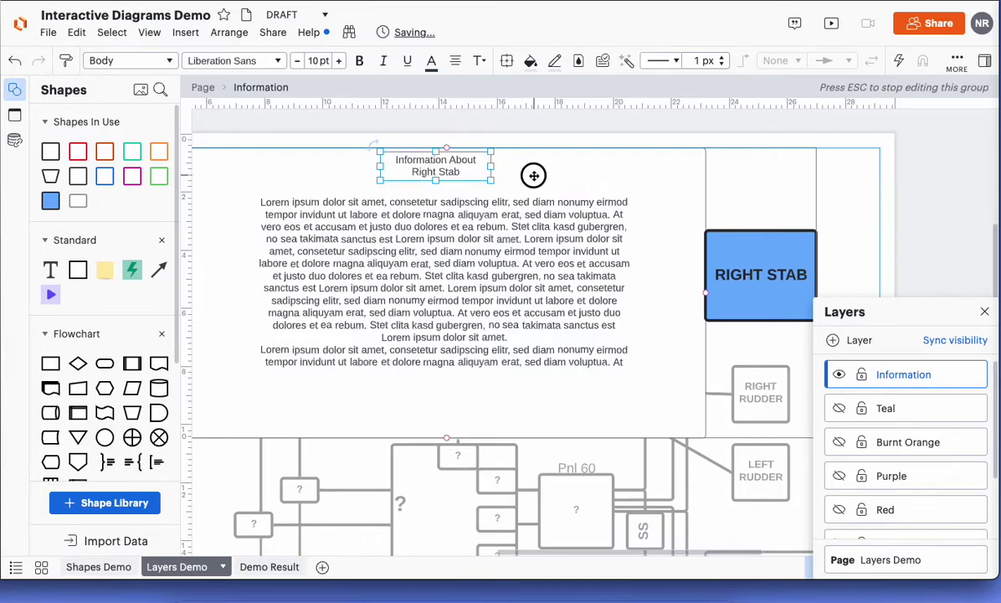
click(532, 174)
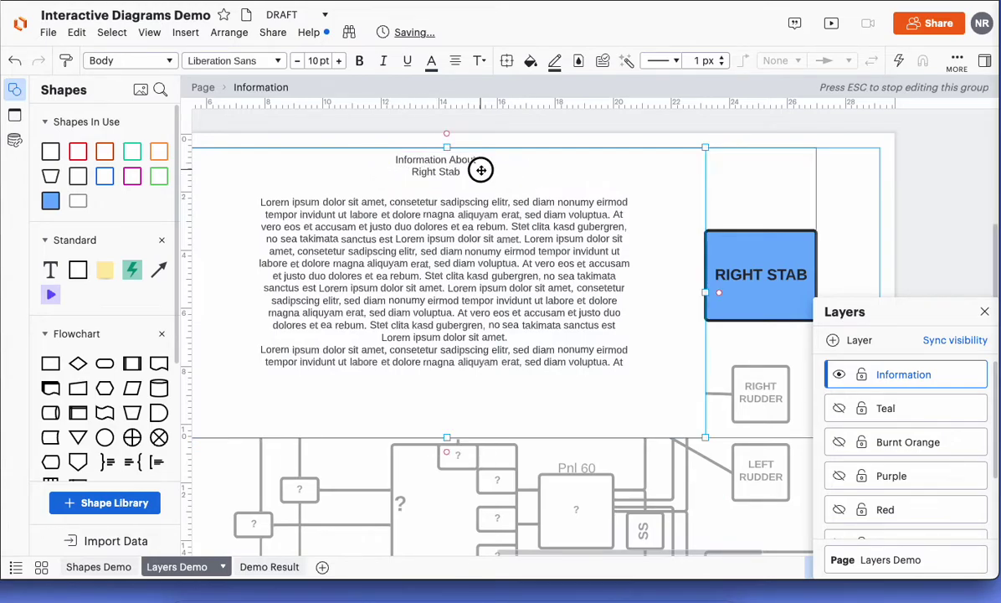
Make the heading bold and widen its text block, centring it above the filler paragraph
click(459, 161)
click(364, 65)
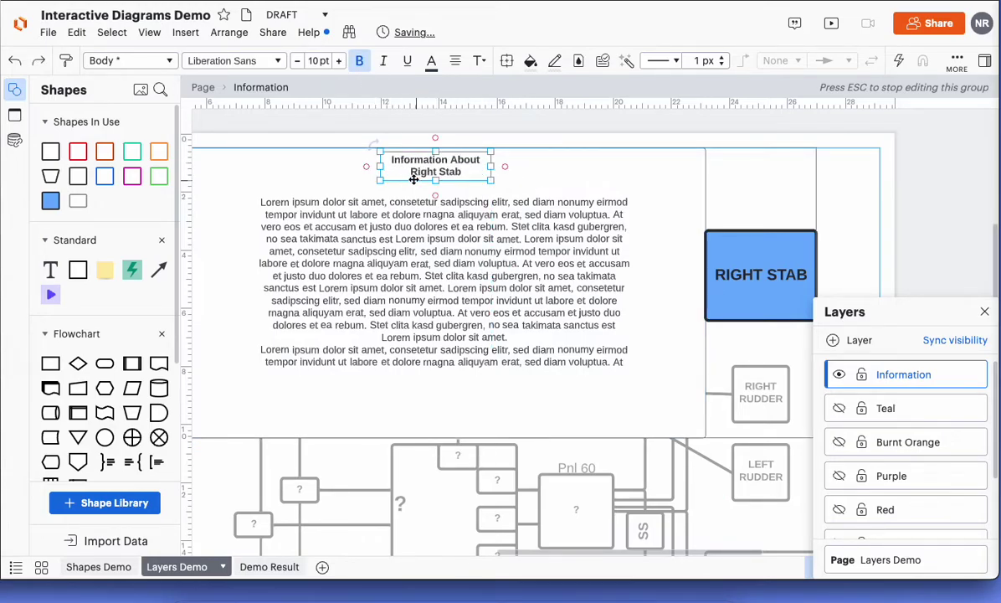
drag(382, 165, 309, 166)
drag(410, 165, 454, 167)
Set the heading's font to BEBAS
click(239, 60)
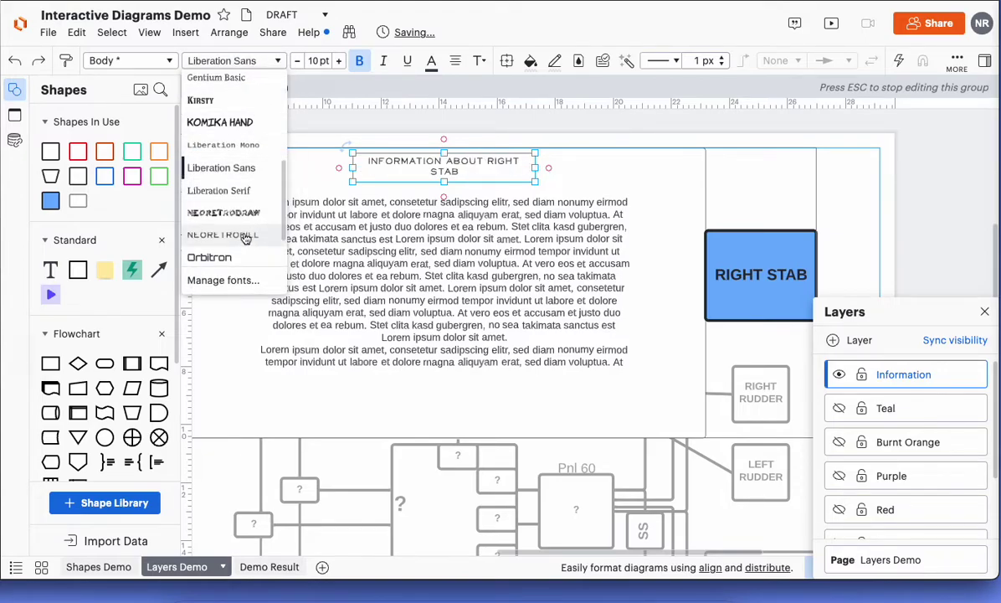
scroll(228, 134, up, 5)
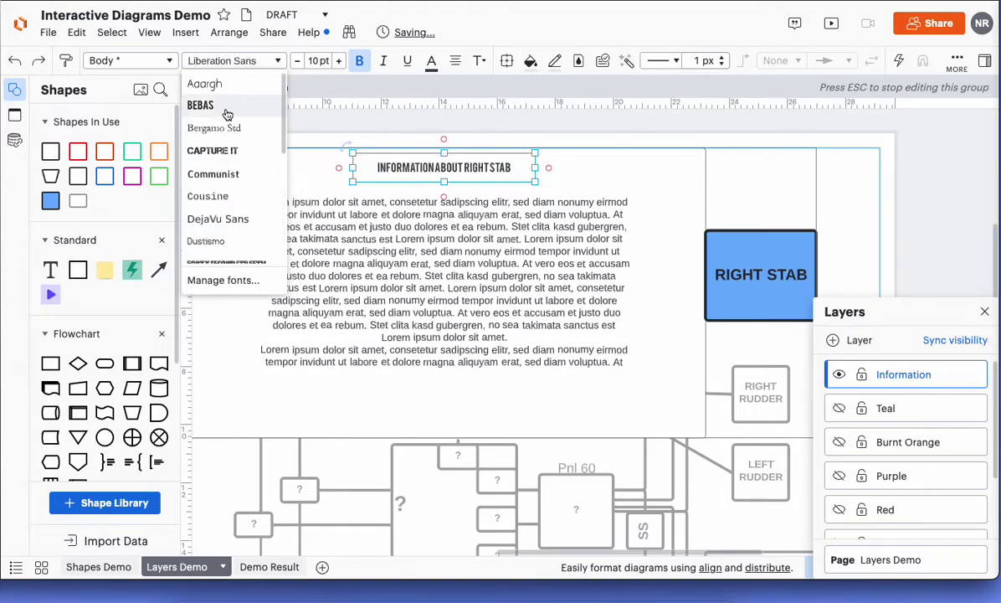
click(227, 105)
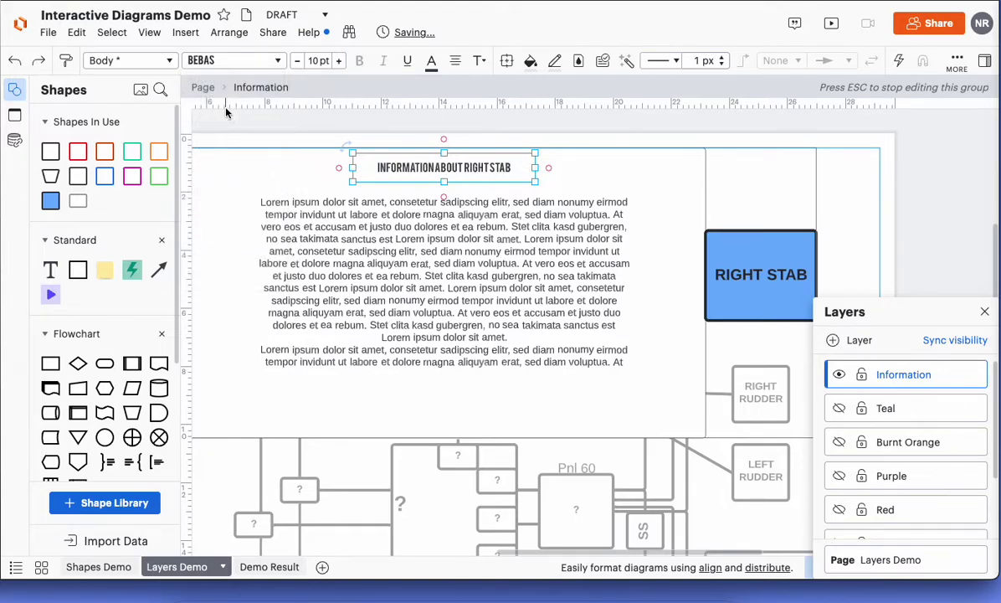
click(618, 381)
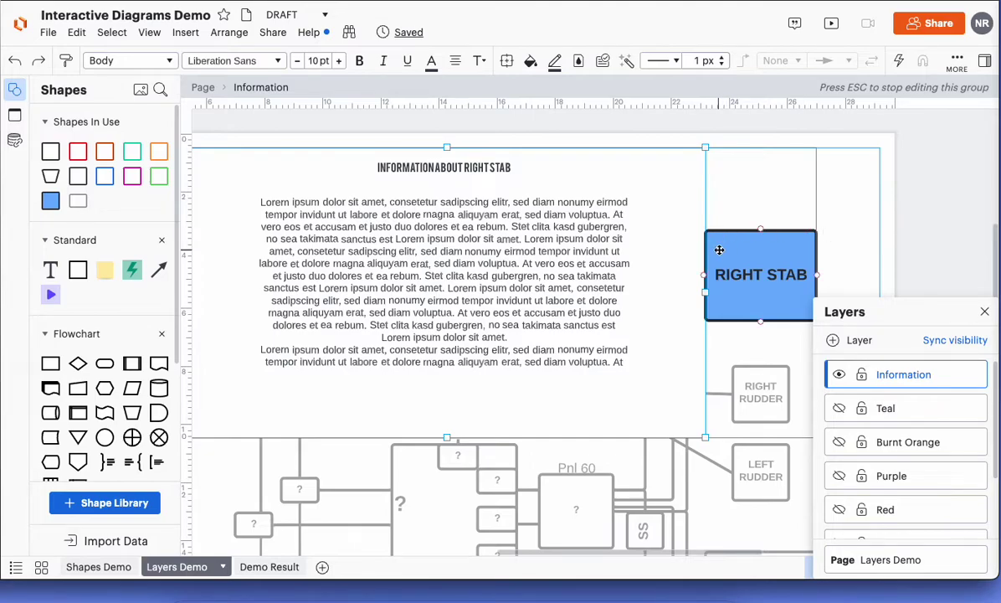
Hide the Information layer and select the RIGHT STAB box on the Layers Demo base page
scroll(719, 249, left, 3)
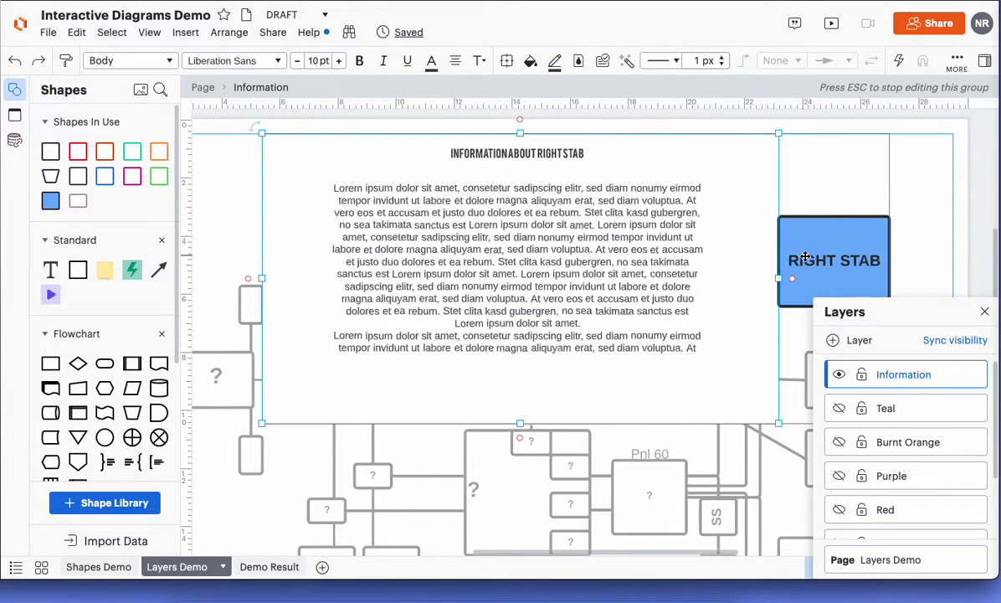
scroll(817, 261, right, 2)
scroll(817, 262, down, 1)
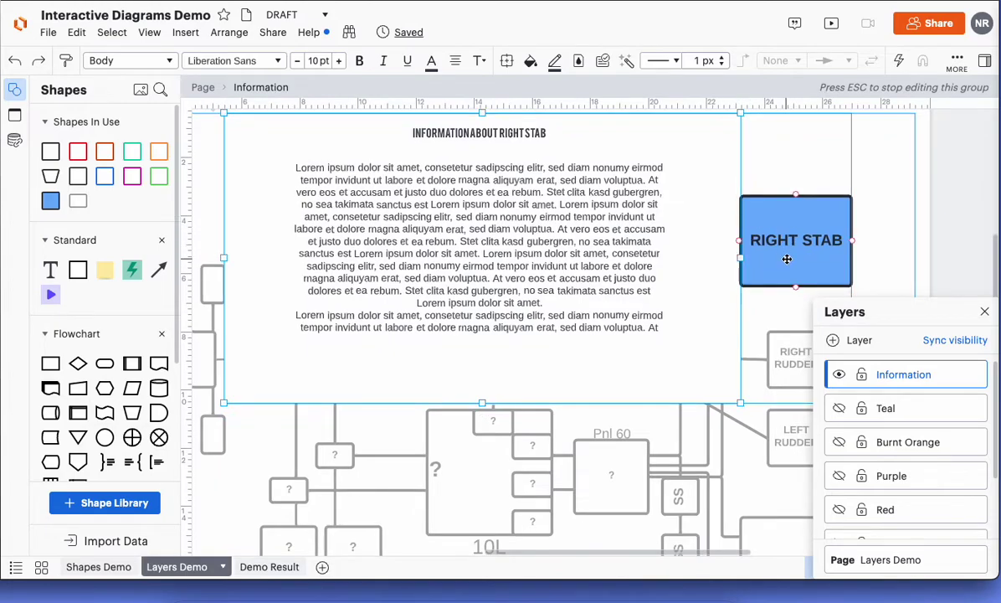
click(839, 375)
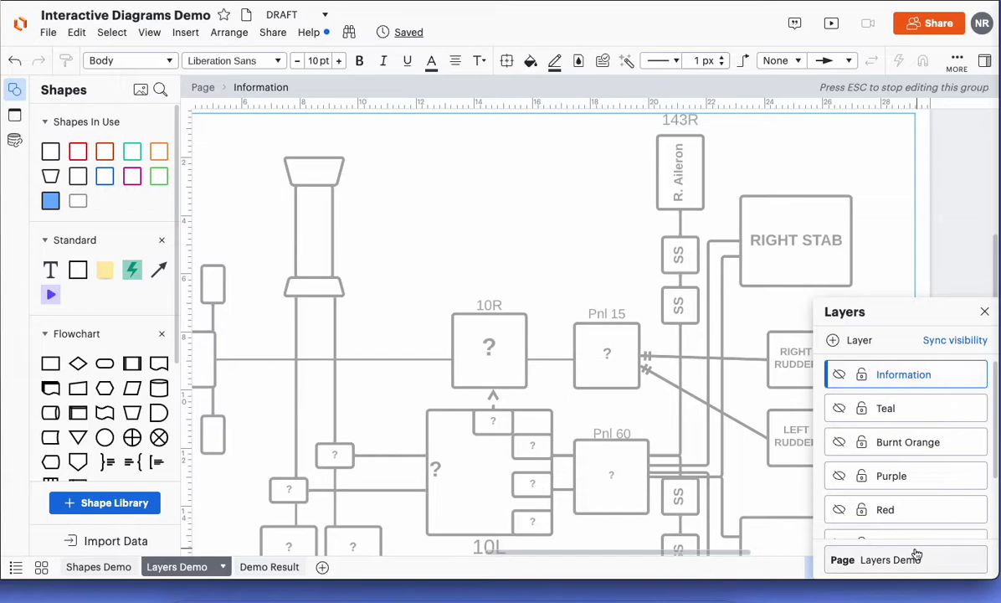
click(971, 560)
click(787, 272)
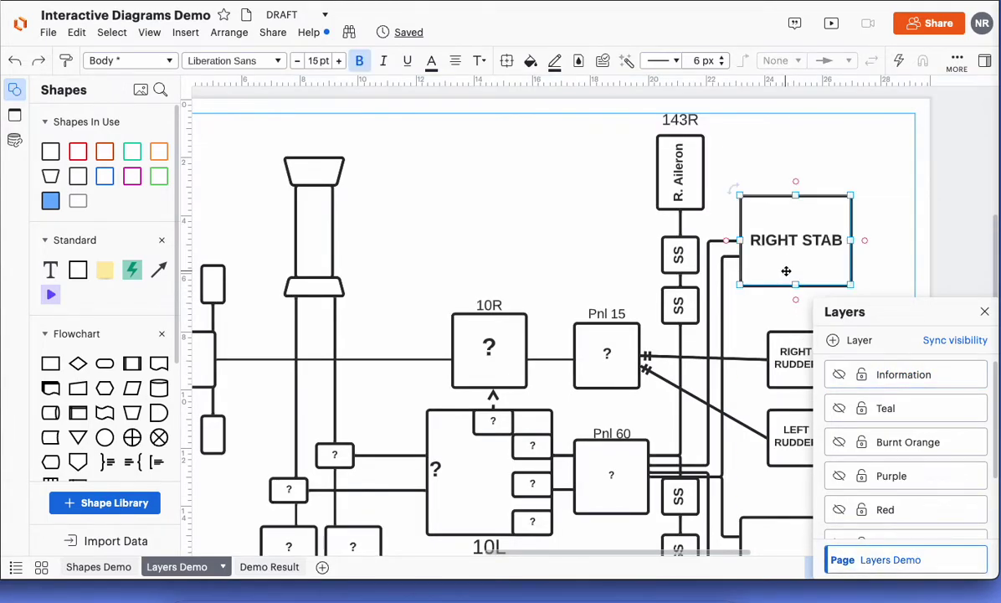